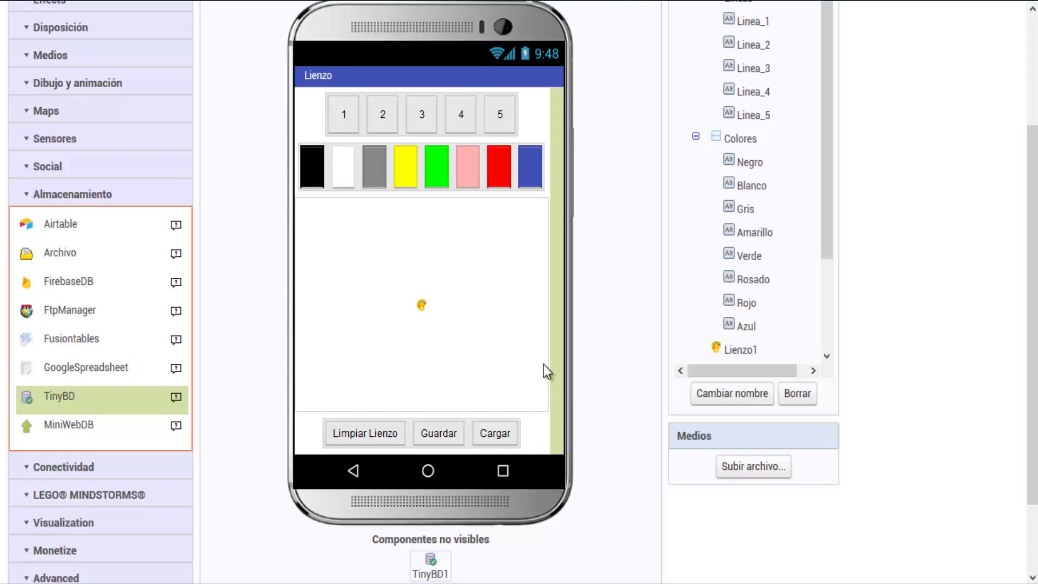
Open the Blocks editor and scroll the Bloques tree to Borra_todo, Guardar, Cargar and TinyBD1.
scroll(727, 249, "up", 3)
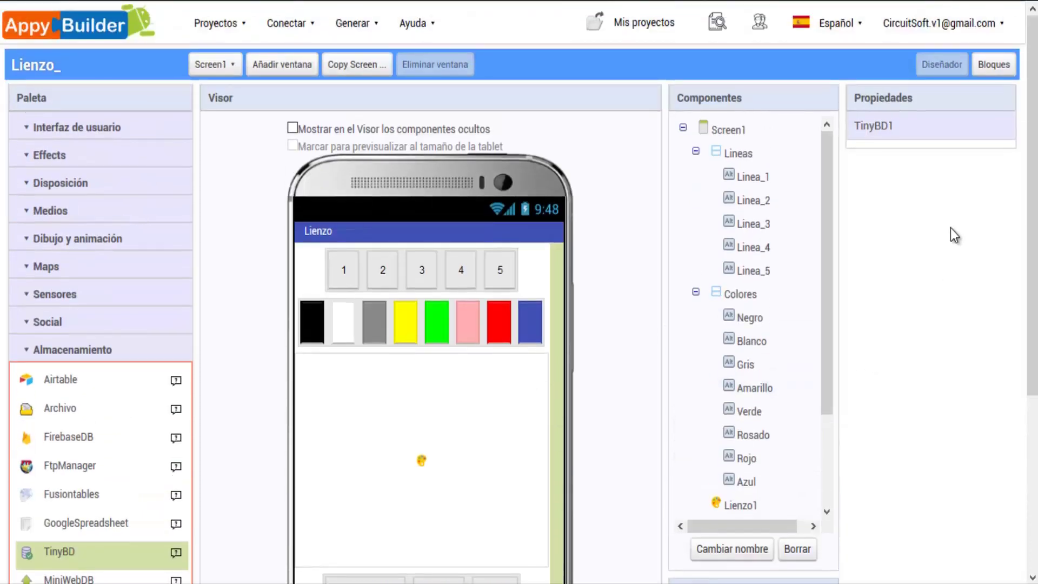
left_click(997, 66)
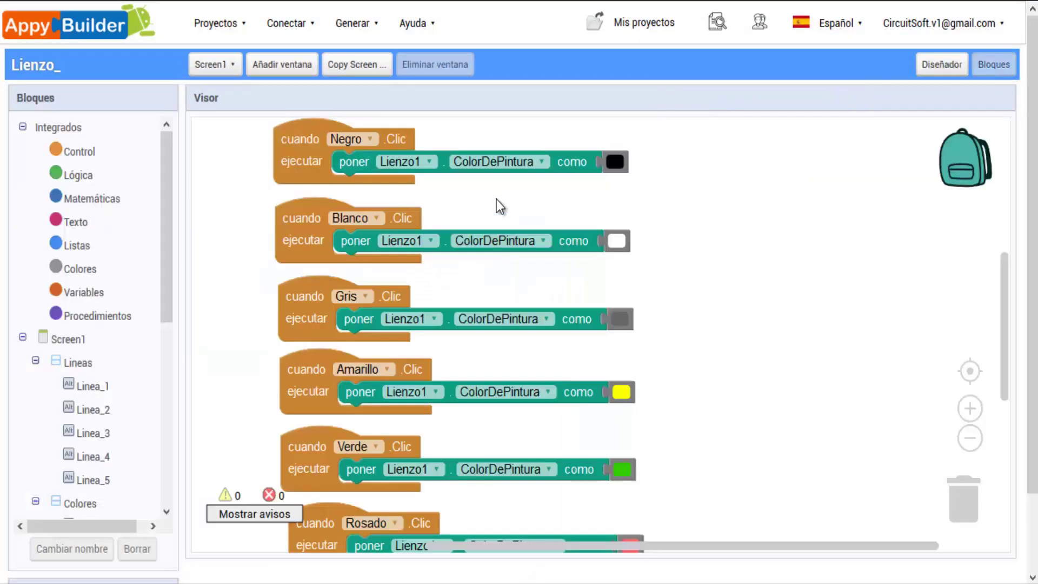
left_click(971, 446)
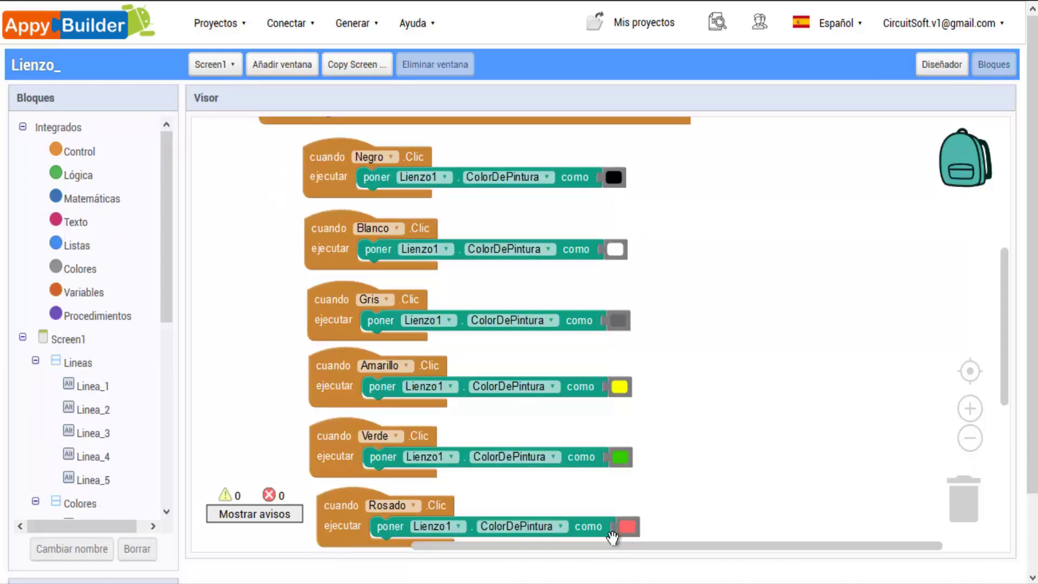
left_click_drag(625, 545, 760, 549)
scroll(773, 503, "up", 1)
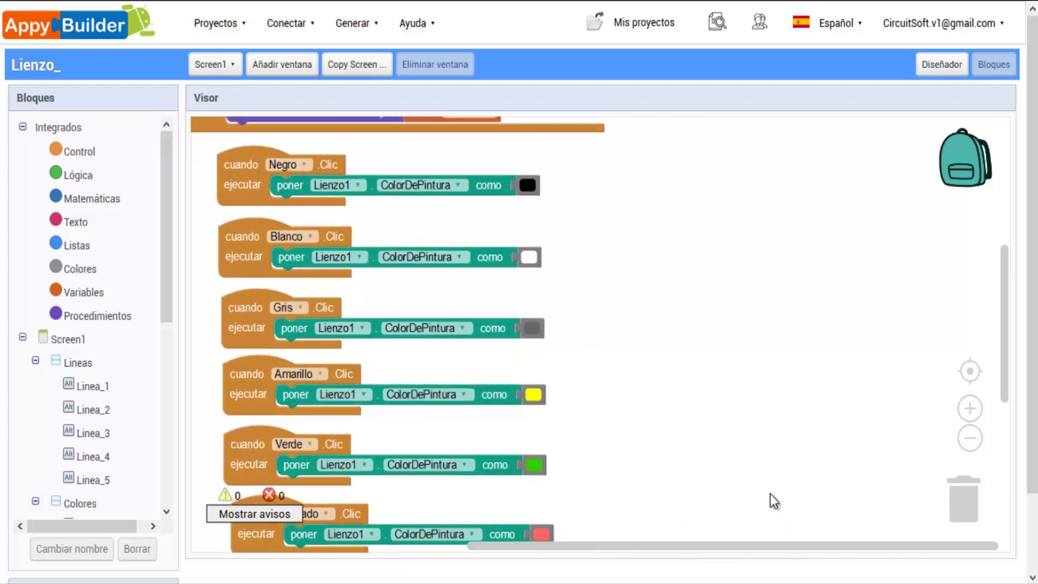
left_click(942, 64)
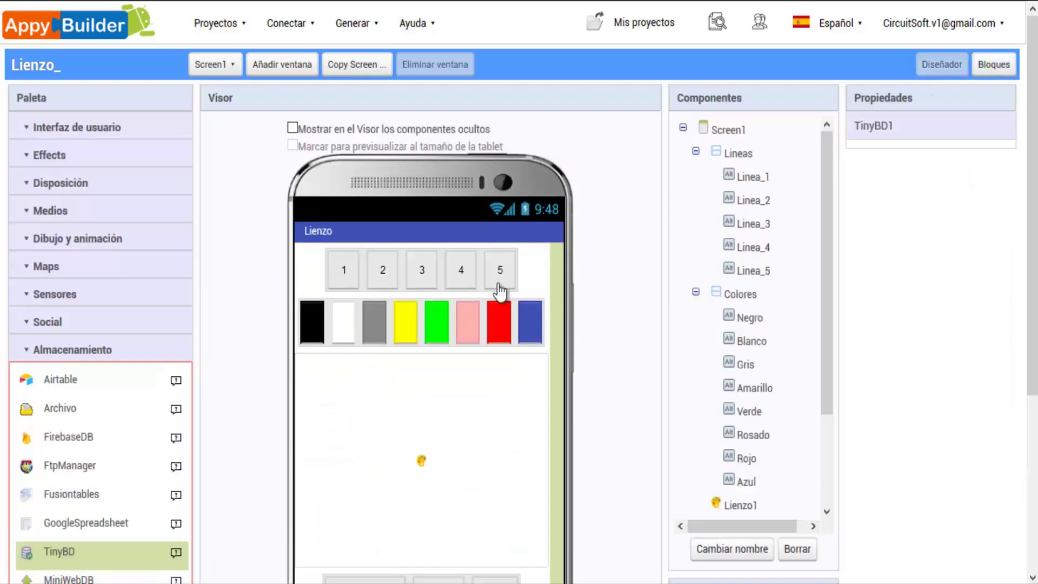
scroll(387, 365, "down", 5)
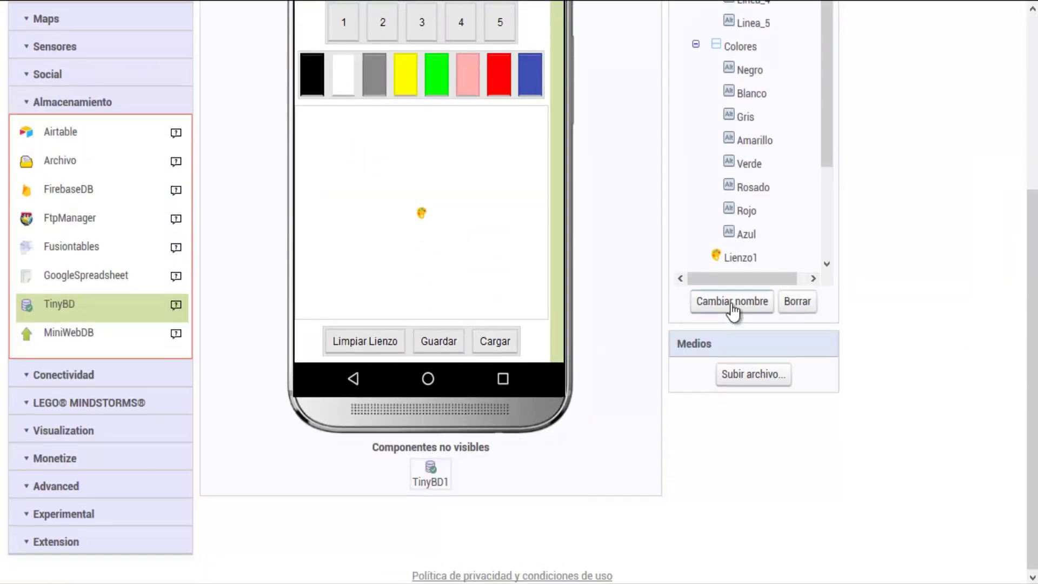
scroll(943, 151, "up", 5)
left_click(994, 65)
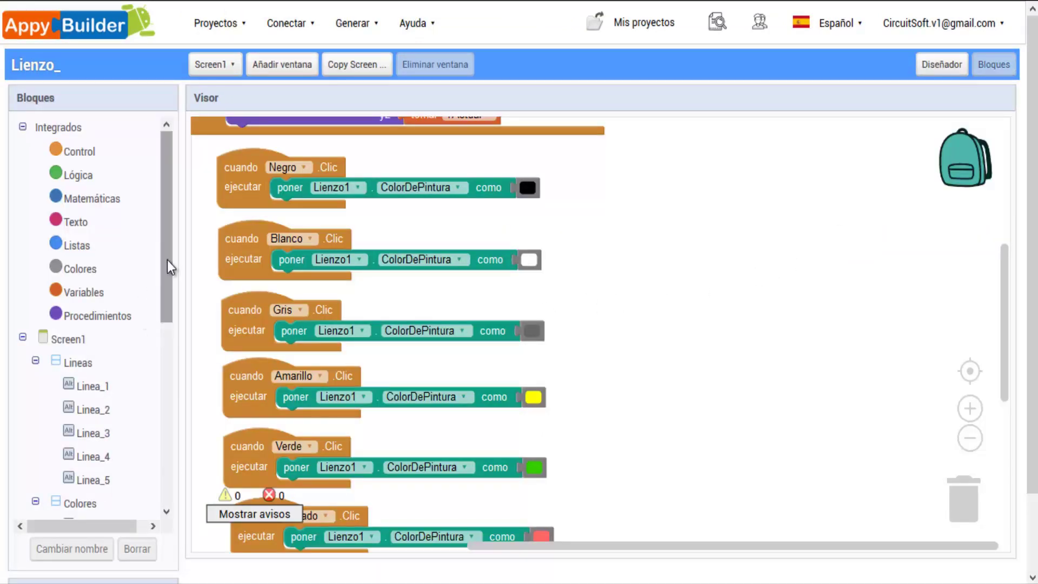
left_click_drag(167, 261, 168, 480)
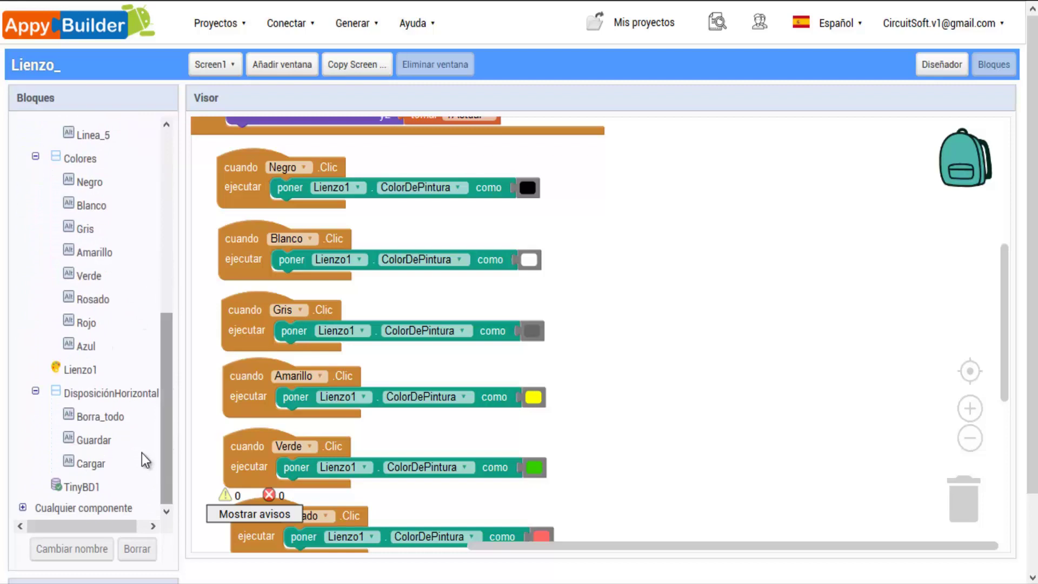
Place a 'cuando Borra_todo.Clic' event that calls 'llamar Lienzo1.Limpiar'.
left_click(100, 417)
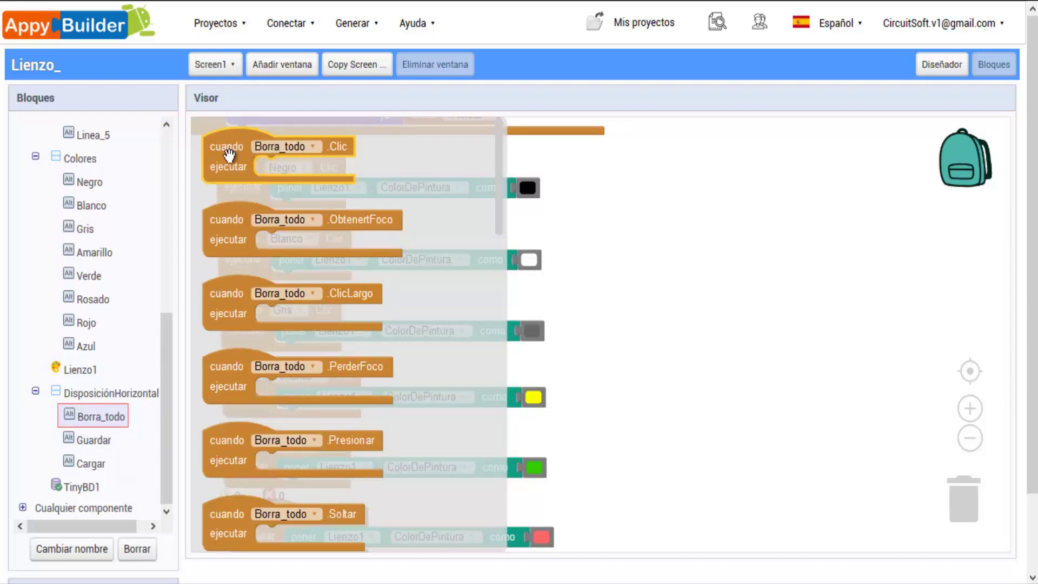
mouse_move(234, 153)
left_mouse_down()
mouse_move(607, 208)
mouse_move(701, 152)
left_mouse_up()
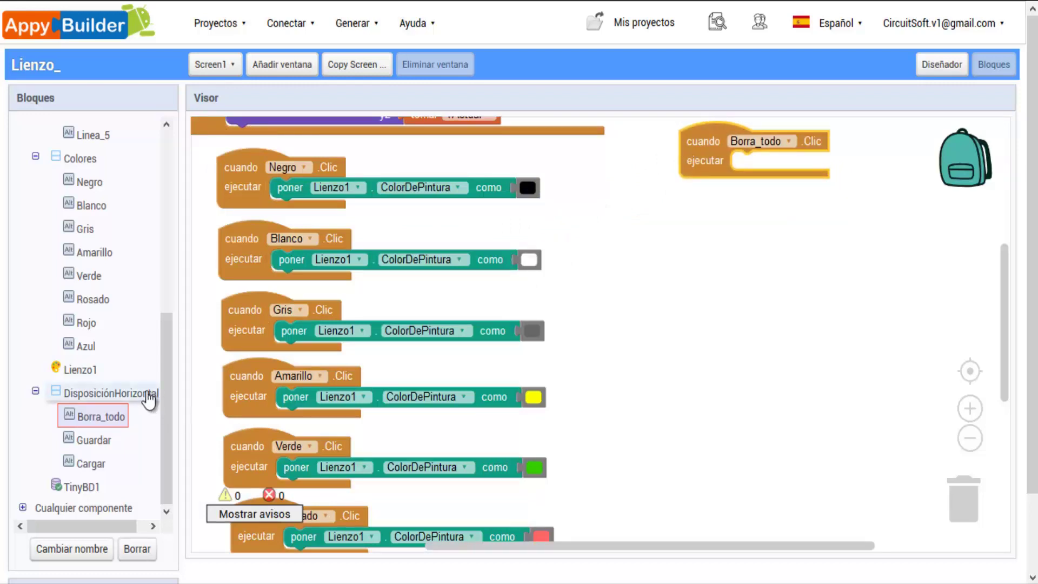
left_click(81, 369)
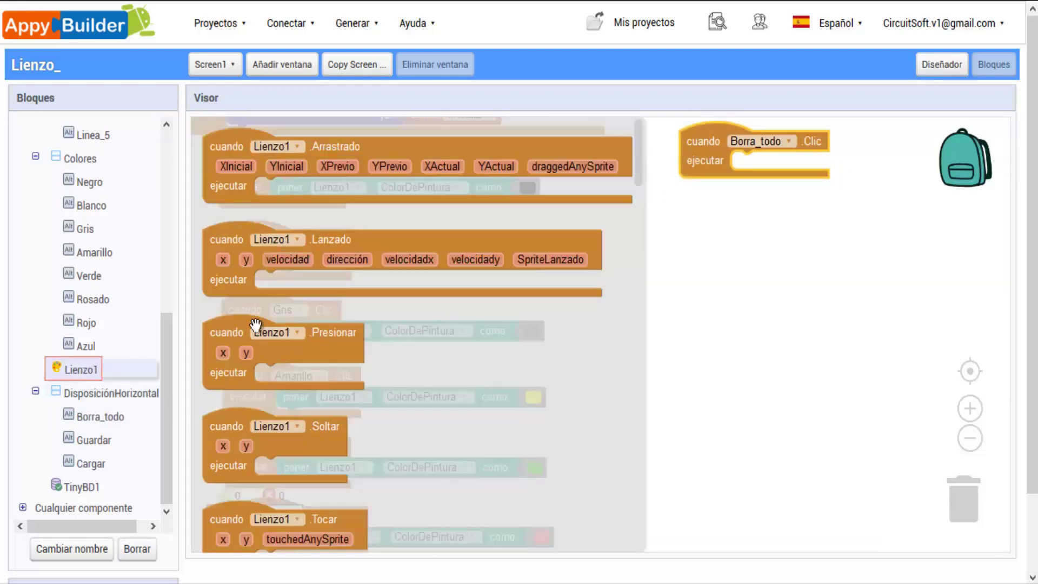
scroll(286, 311, "down", 1)
scroll(335, 298, "down", 2)
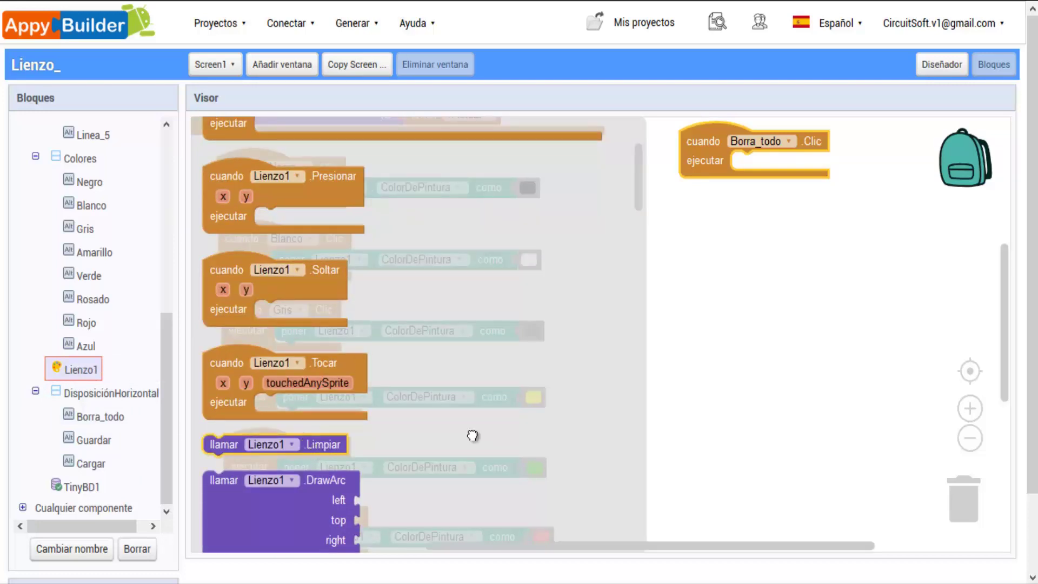
left_click_drag(317, 448, 719, 179)
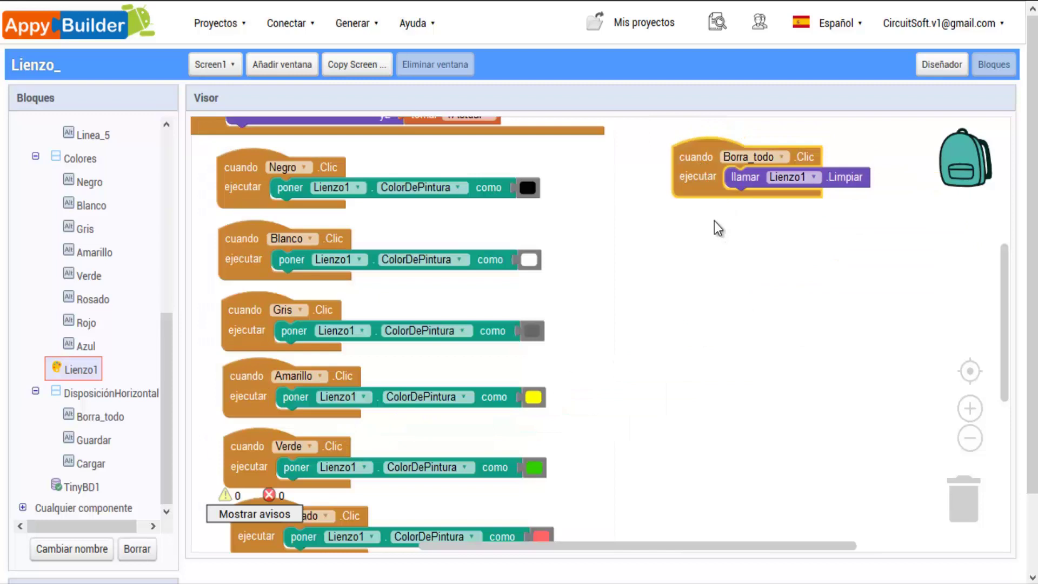
mouse_move(683, 181)
left_mouse_down()
mouse_move(678, 170)
mouse_move(694, 166)
left_mouse_up()
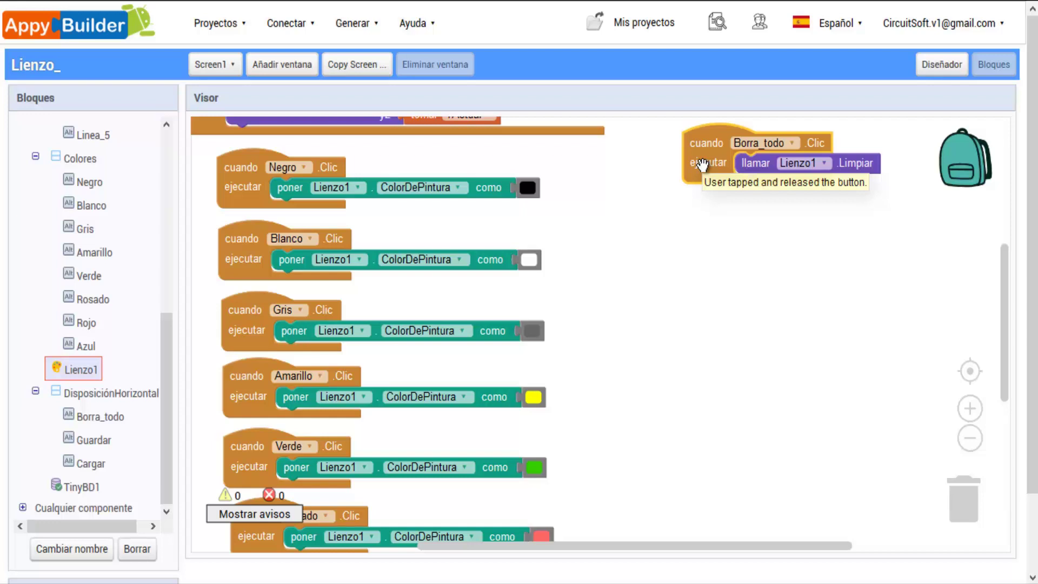
Reopen the Lienzo1 drawer and scroll down to its property setter blocks.
left_click(71, 370)
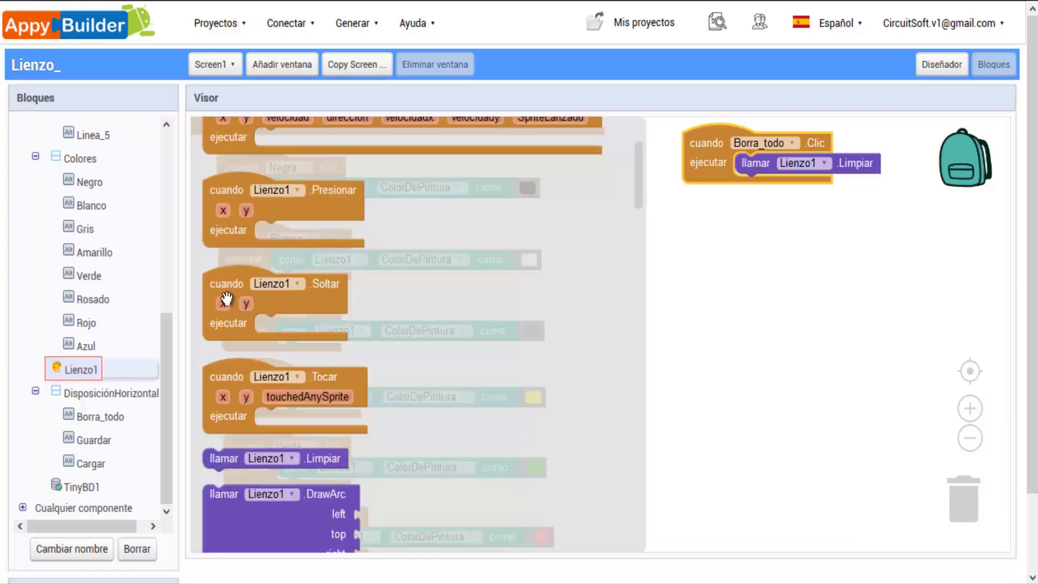
scroll(360, 313, "down", 3)
scroll(382, 313, "down", 5)
scroll(383, 313, "down", 3)
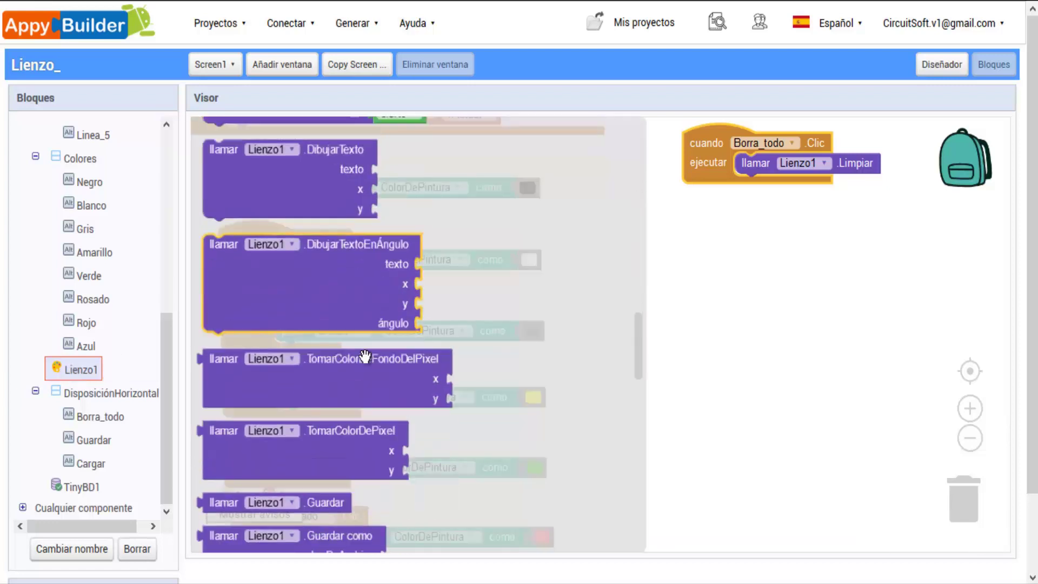
scroll(373, 335, "down", 5)
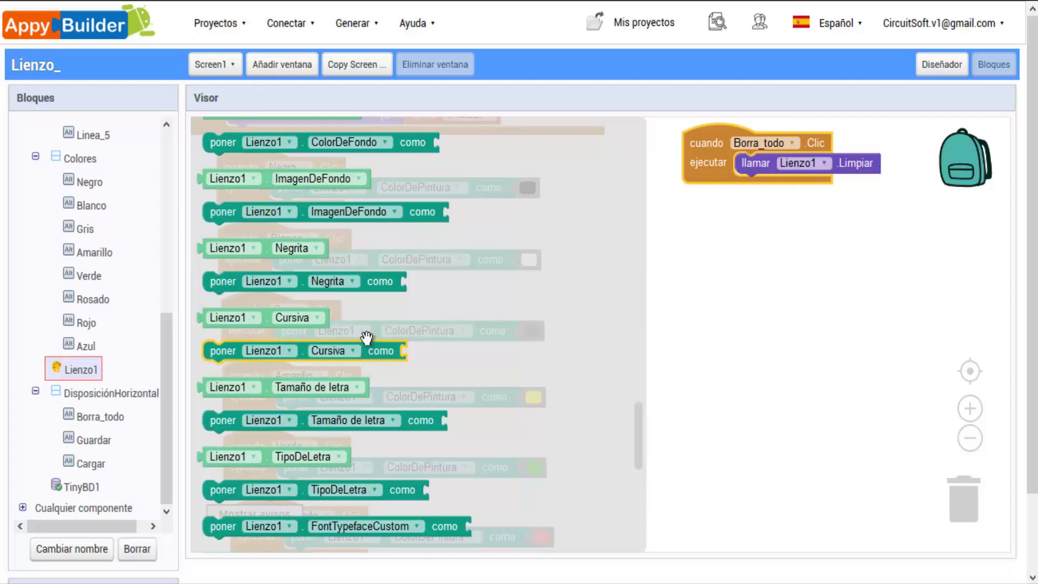
Add 'poner Lienzo1.ImagenDeFondo como' under Limpiar with an empty text block plugged in.
left_click(303, 212)
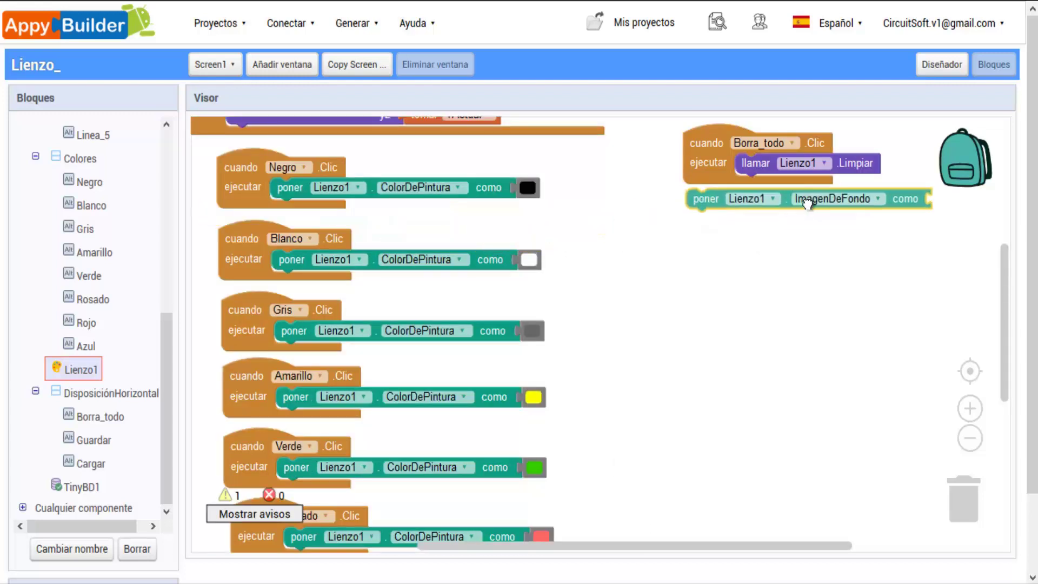
mouse_move(540, 245)
left_mouse_down()
mouse_move(738, 178)
mouse_move(655, 193)
left_mouse_up()
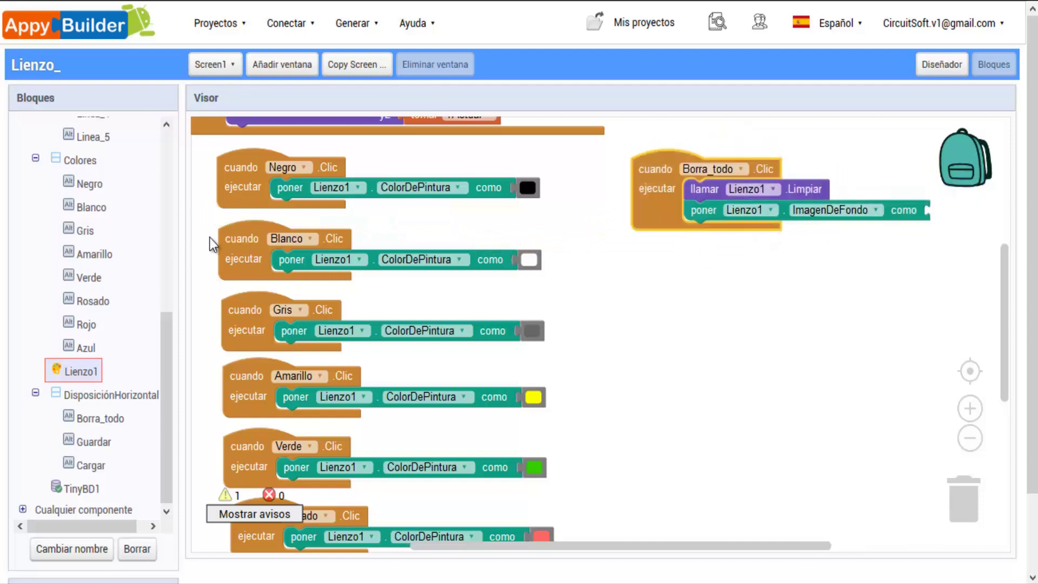
scroll(142, 232, "up", 8)
scroll(142, 232, "up", 2)
left_click(77, 222)
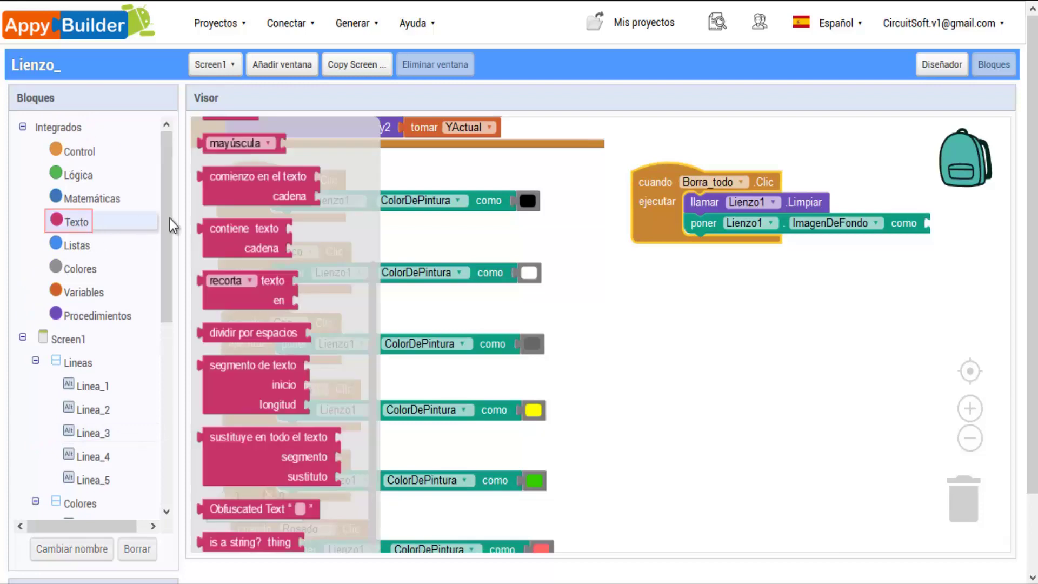
scroll(230, 216, "up", 5)
left_click_drag(228, 135, 957, 226)
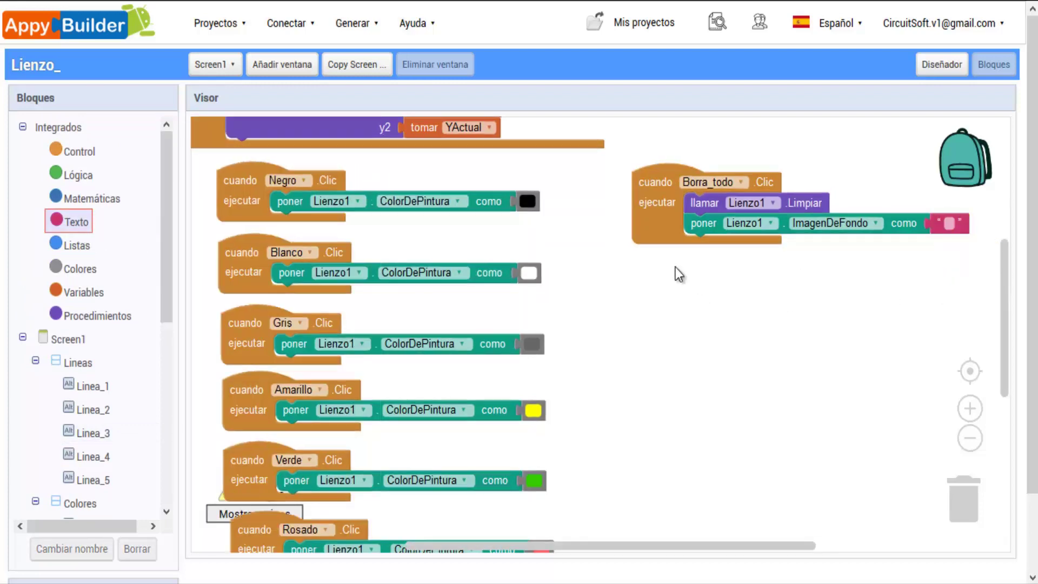
left_click_drag(650, 228, 668, 209)
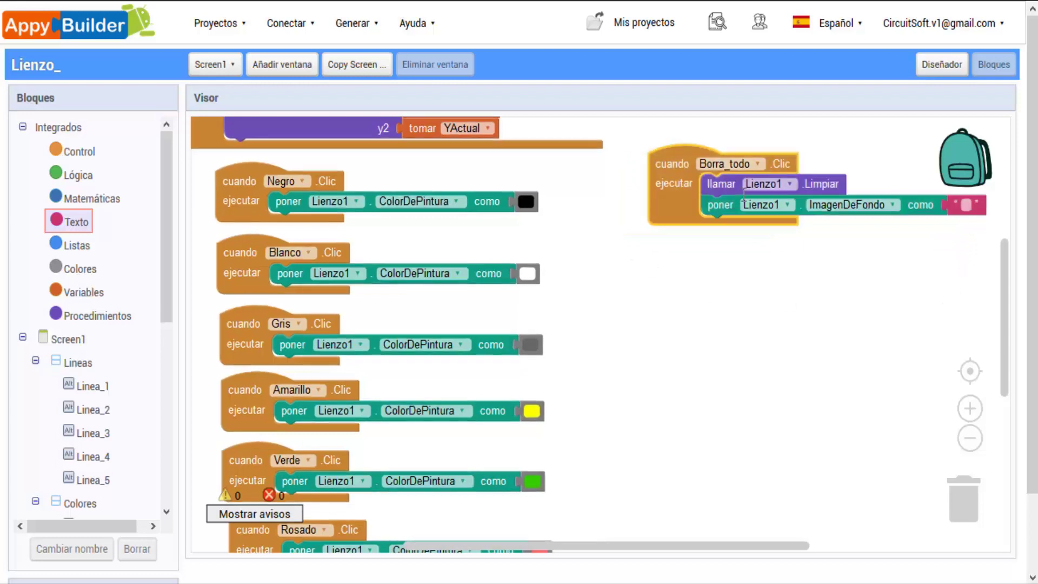
left_click_drag(677, 198, 636, 216)
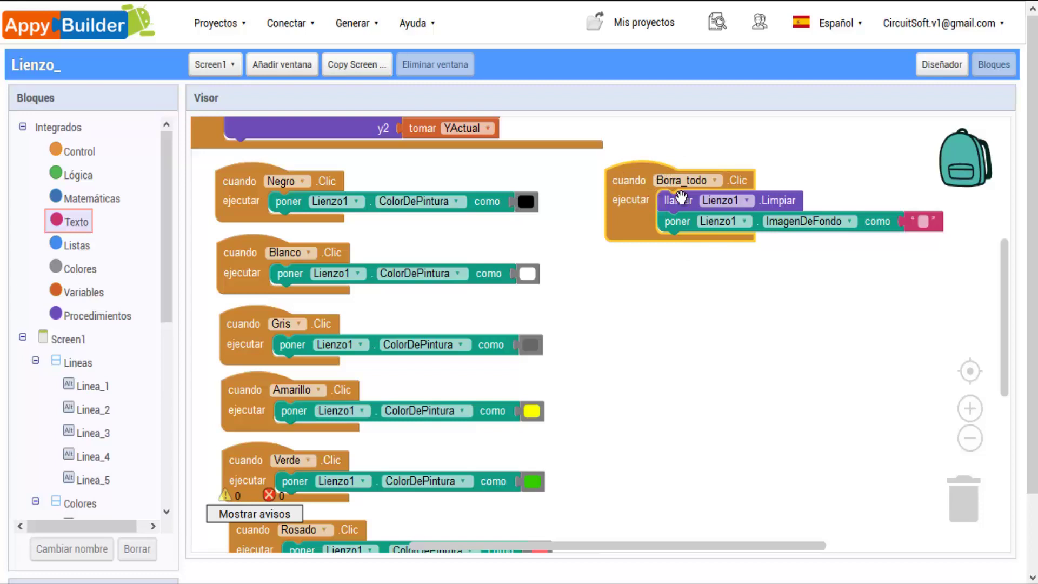
left_click(950, 77)
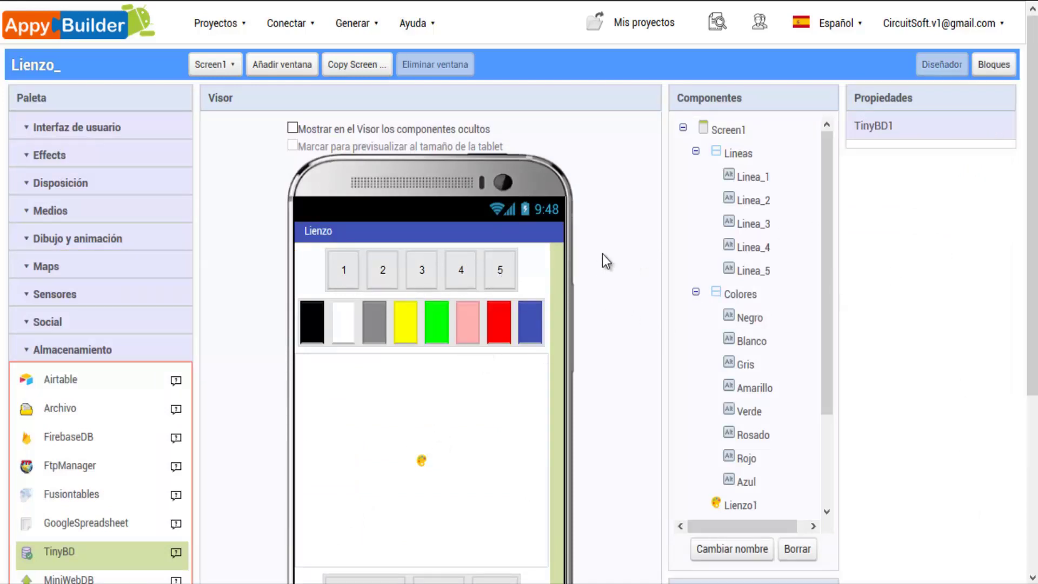
scroll(602, 254, "down", 5)
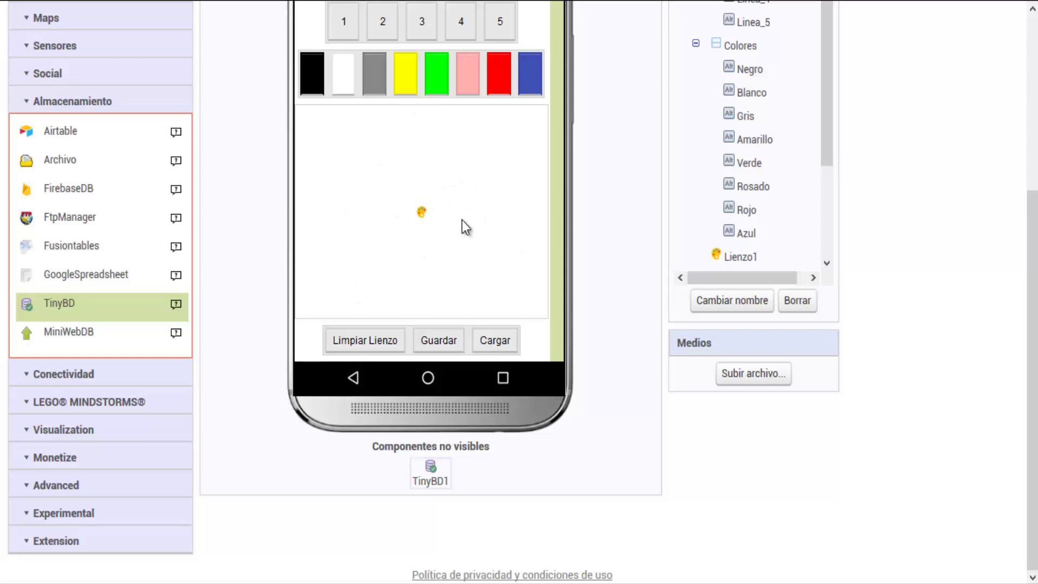
scroll(665, 274, "up", 4)
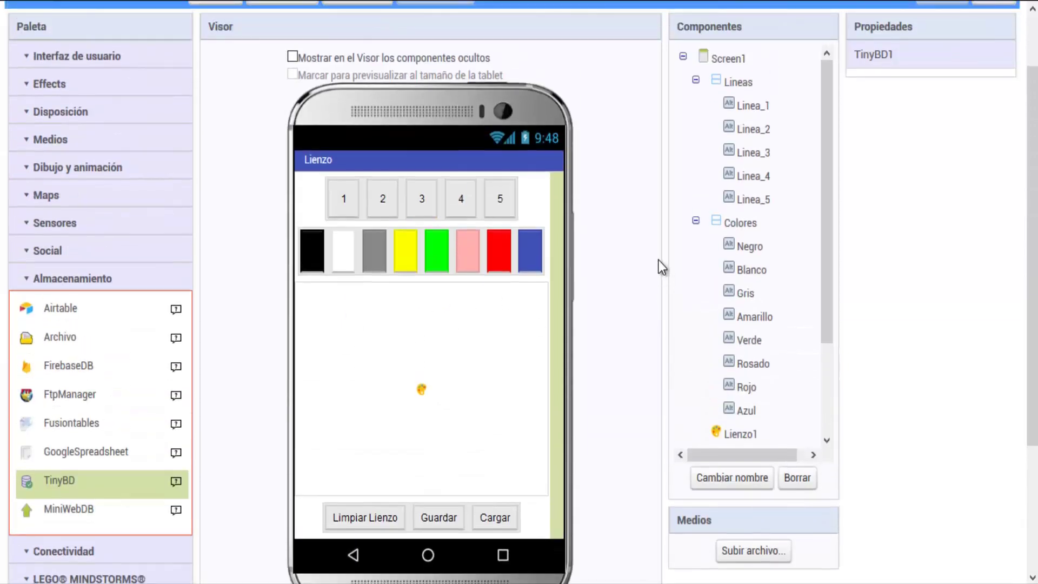
scroll(713, 172, "up", 3)
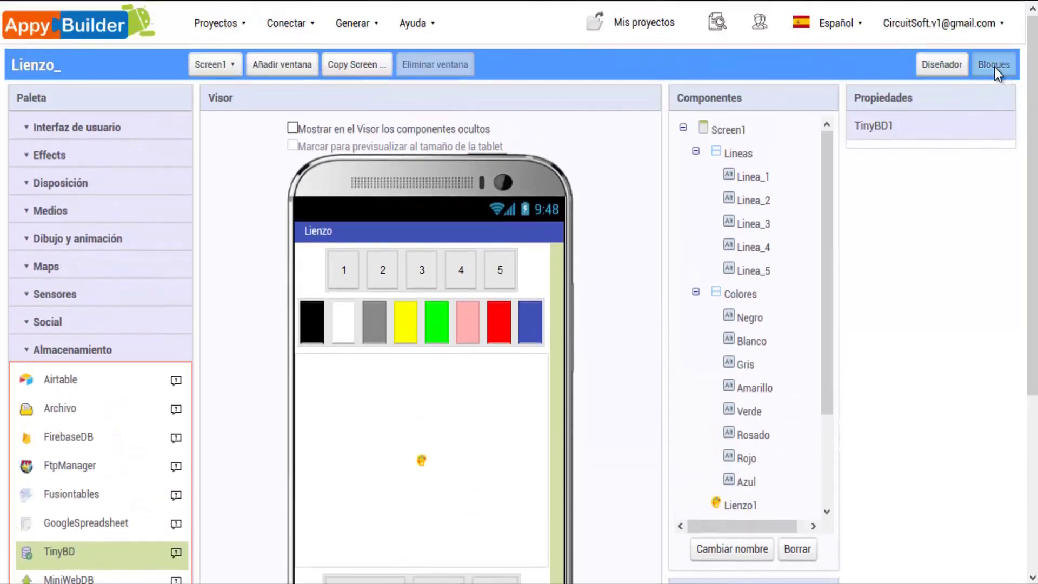
left_click(994, 65)
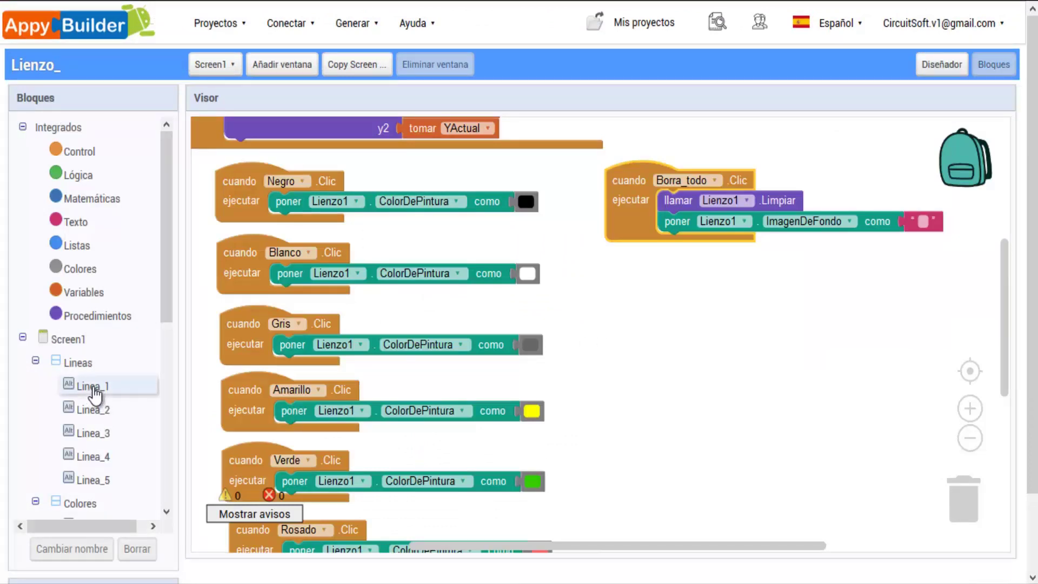
Place a 'cuando Linea_1.Clic' event containing a 'poner Lienzo1.AnchoDeLínea como' setter.
left_click(92, 387)
left_click(235, 162)
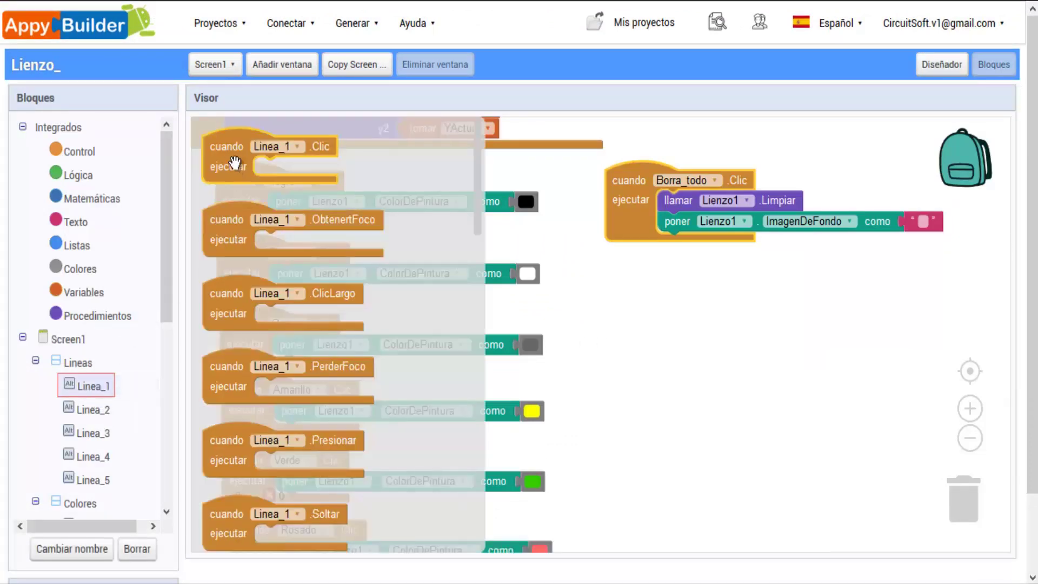
left_click_drag(223, 155, 647, 311)
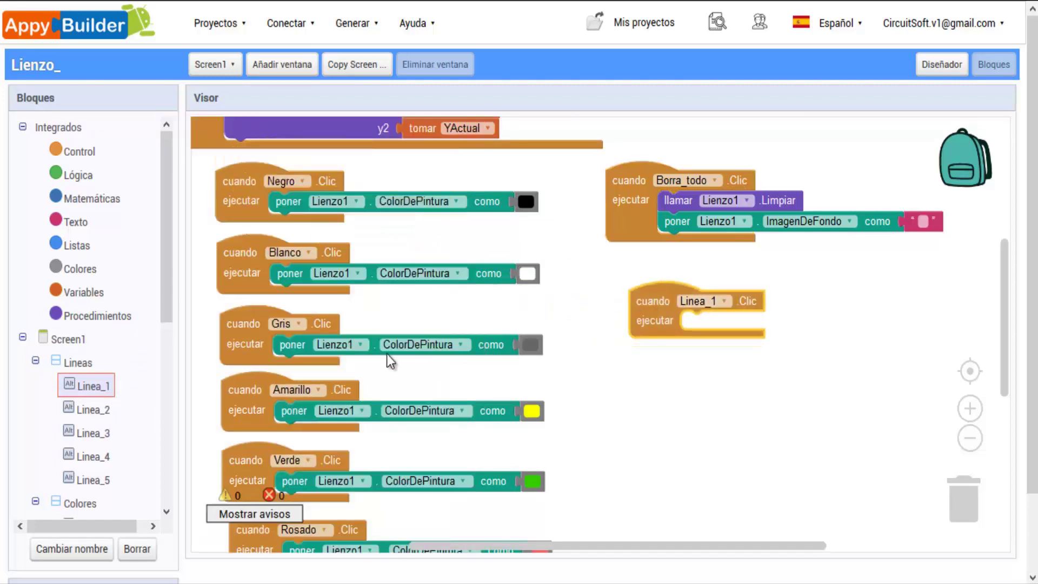
left_click_drag(167, 274, 111, 412)
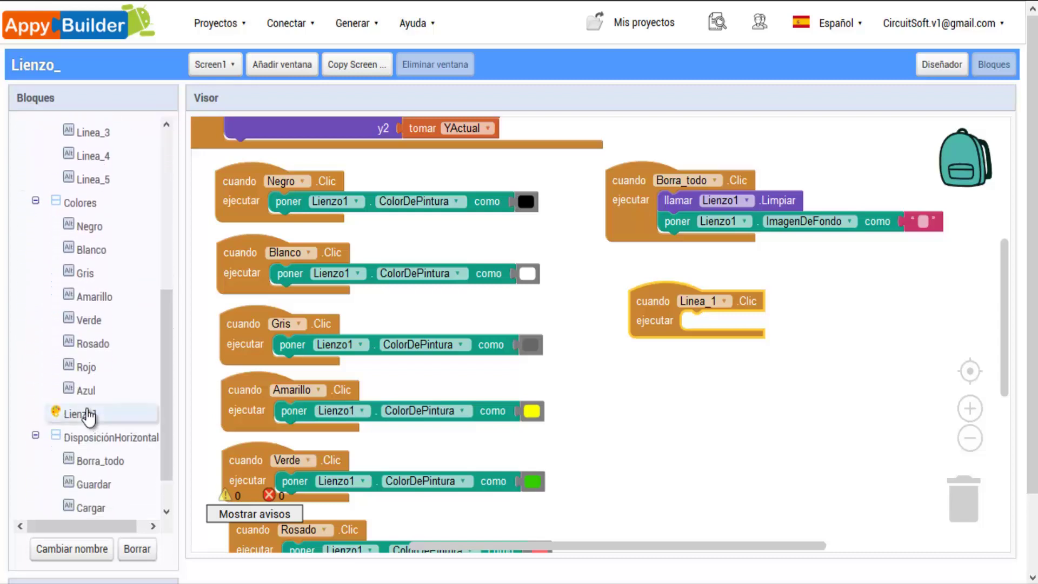
left_click(88, 417)
scroll(410, 325, "down", 3)
scroll(410, 297, "down", 1)
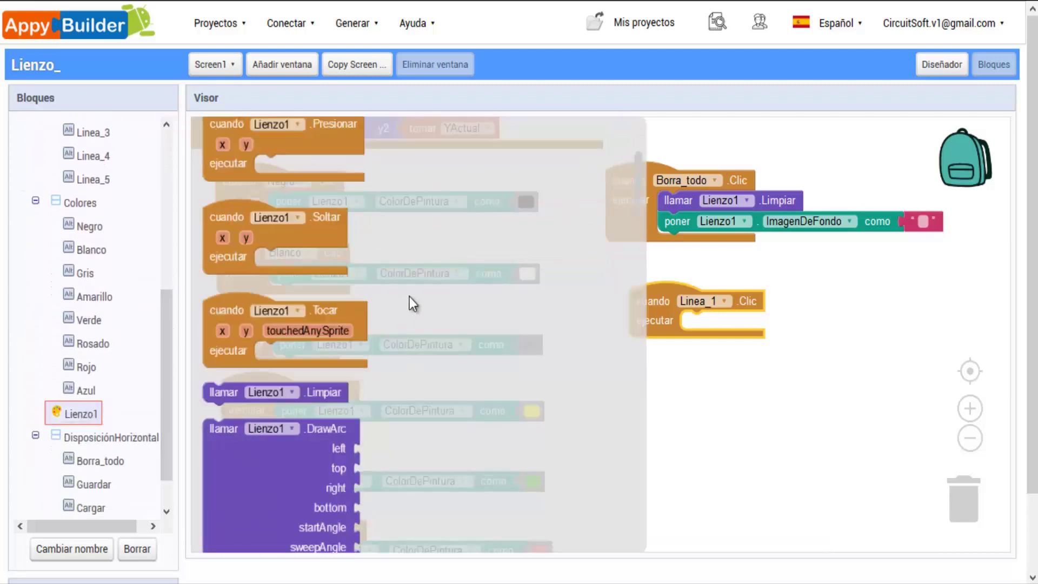
scroll(410, 297, "down", 2)
scroll(410, 298, "down", 3)
scroll(409, 297, "down", 3)
scroll(410, 298, "down", 3)
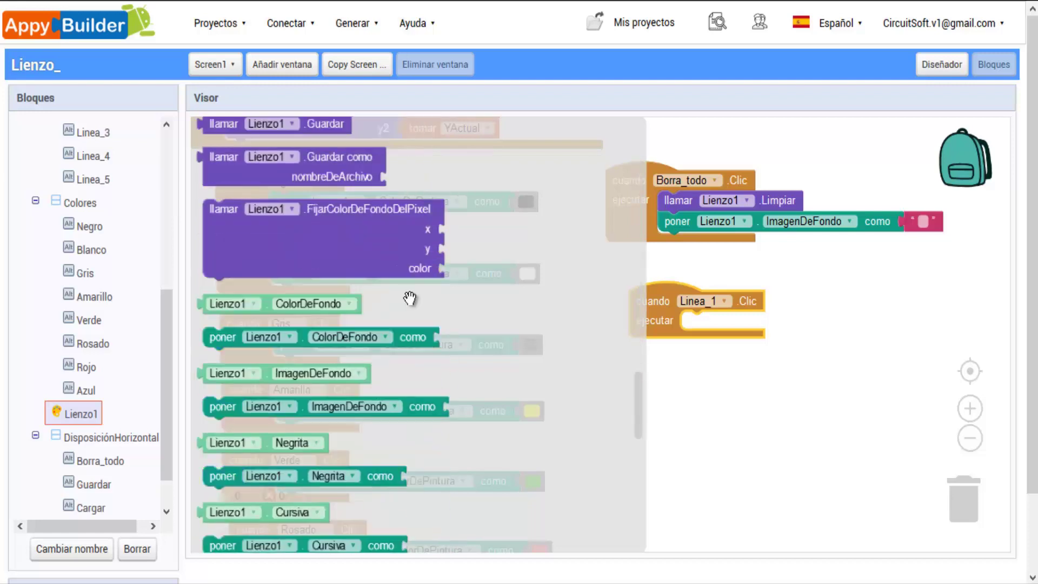
scroll(409, 299, "down", 2)
scroll(410, 297, "down", 1)
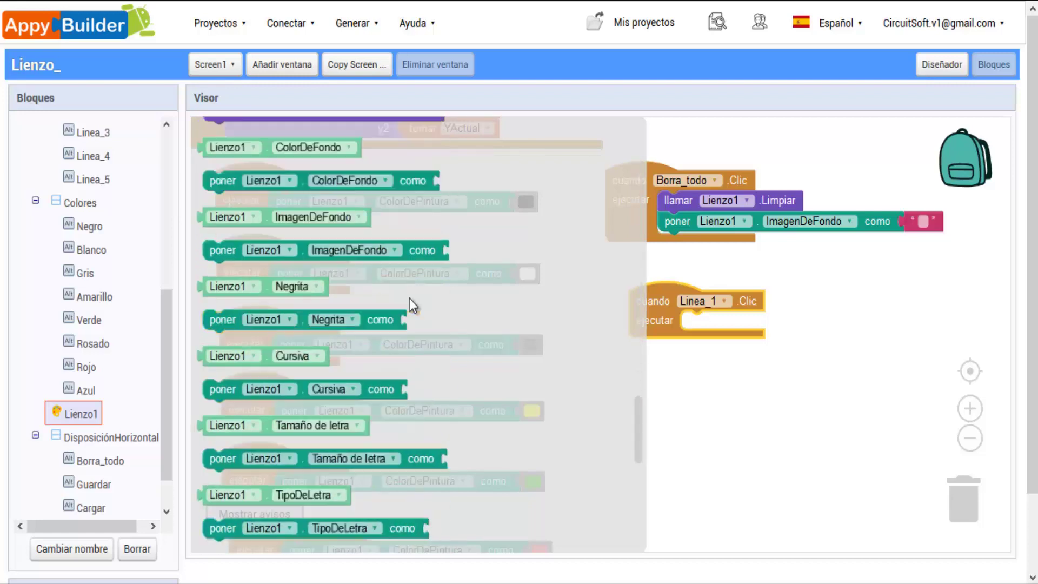
scroll(411, 303, "down", 2)
scroll(412, 304, "down", 4)
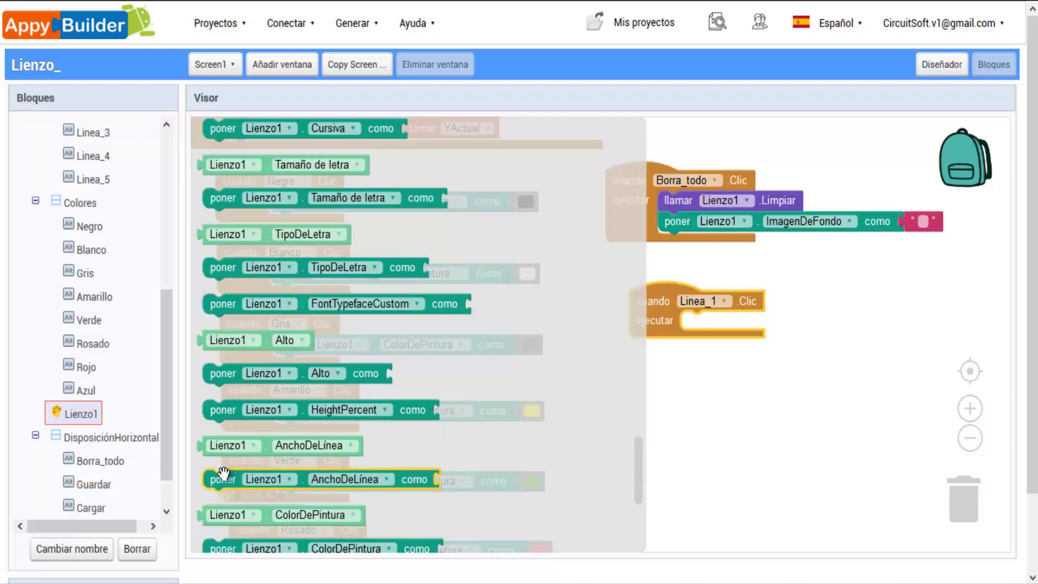
mouse_move(223, 474)
left_mouse_down()
mouse_move(705, 336)
mouse_move(646, 343)
left_mouse_up()
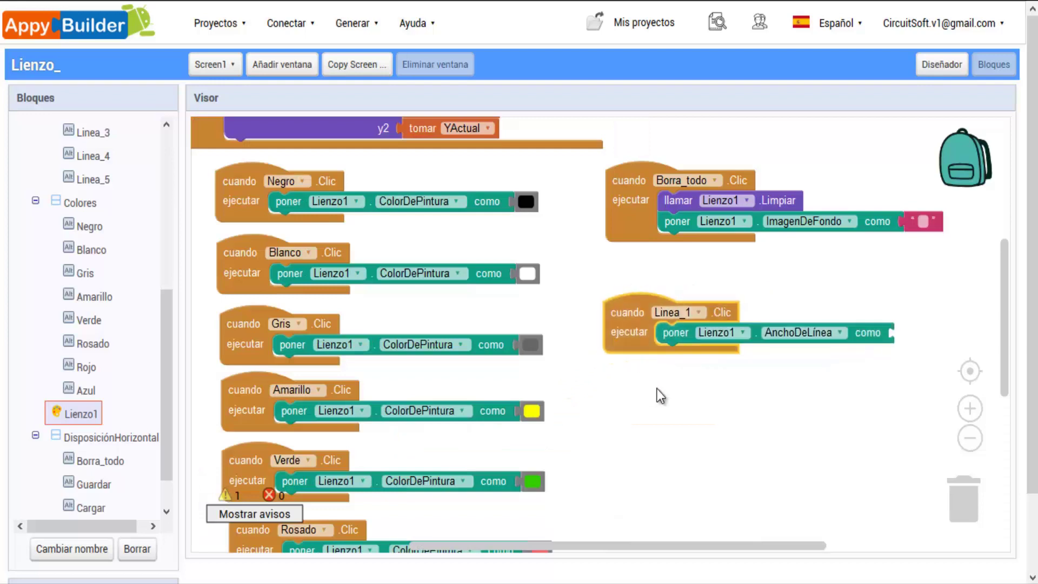
Plug a Matemáticas number block into the setter, set it to 2, and tuck the handler under Borra_todo.
scroll(130, 214, "up", 5)
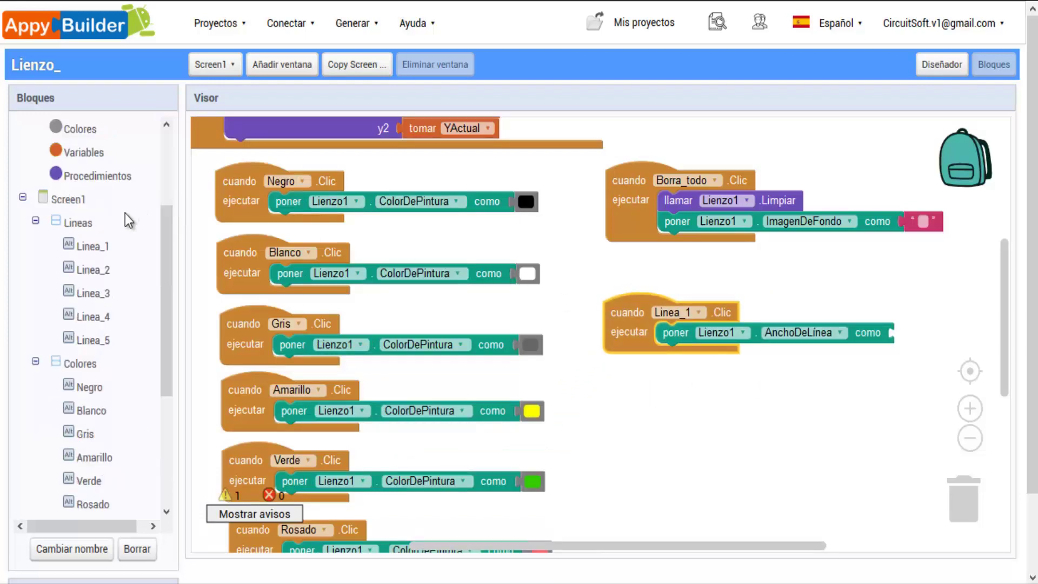
scroll(95, 155, "up", 2)
scroll(106, 205, "up", 3)
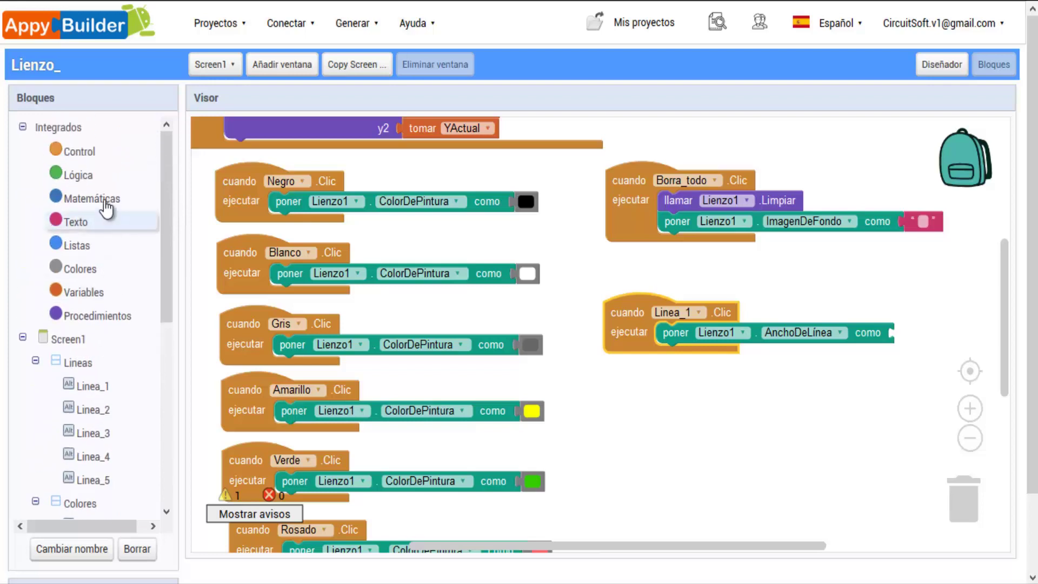
left_click(104, 206)
scroll(290, 262, "up", 3)
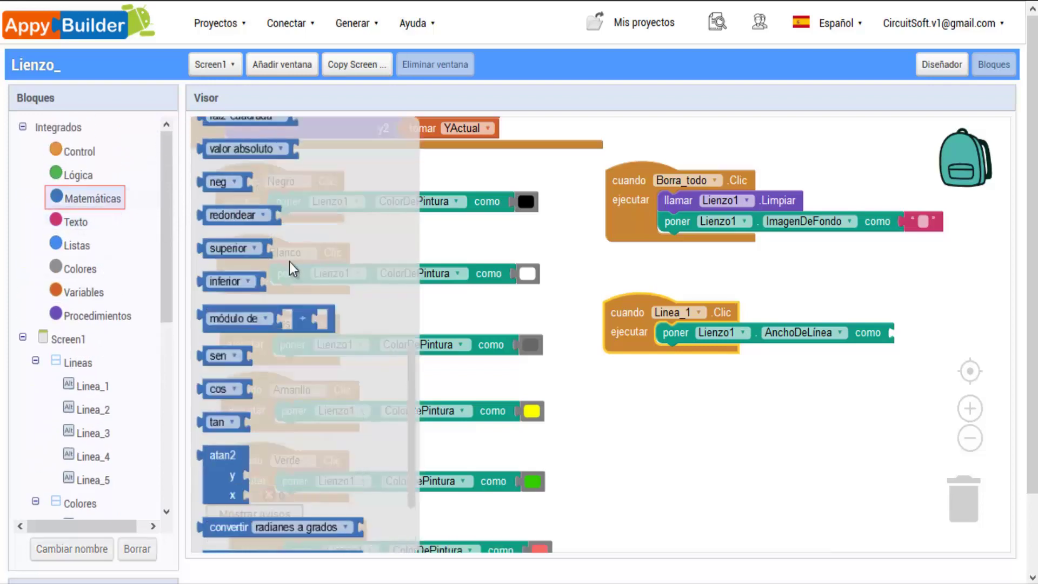
scroll(290, 262, "up", 3)
scroll(290, 262, "up", 3)
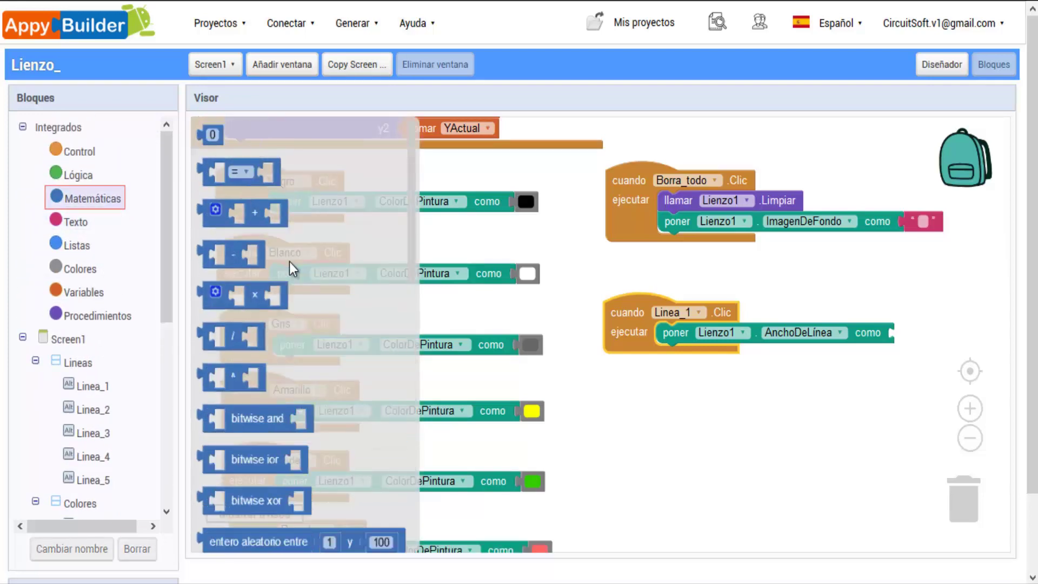
left_click(212, 134)
left_click_drag(341, 173, 905, 334)
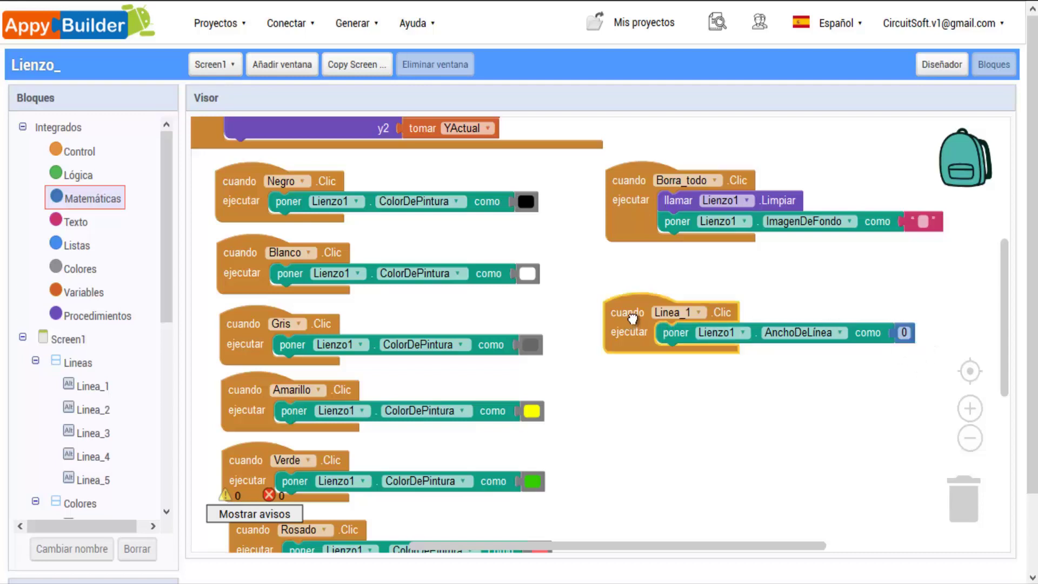
left_click_drag(627, 313, 636, 291)
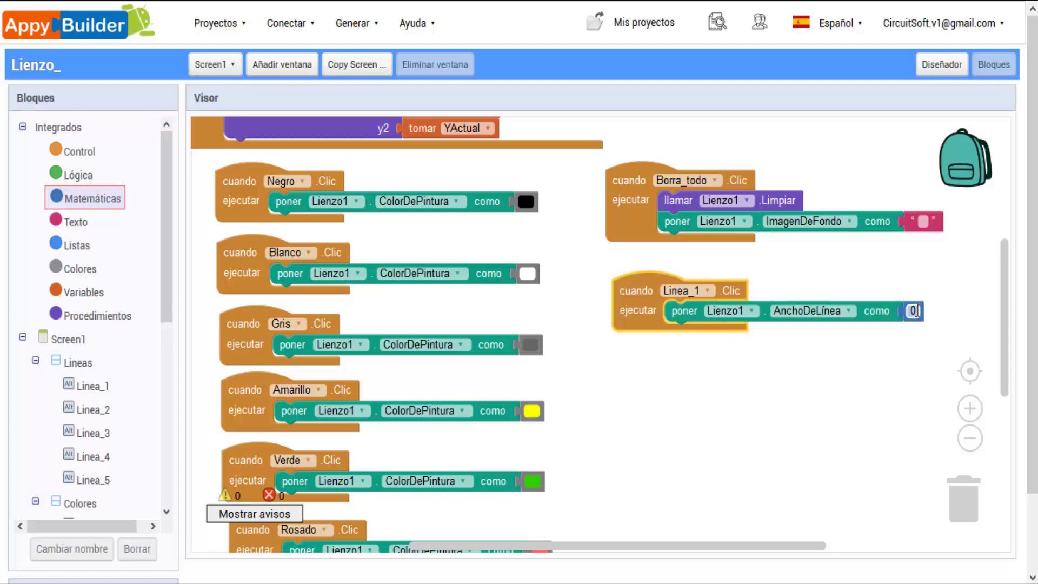
left_click(914, 311)
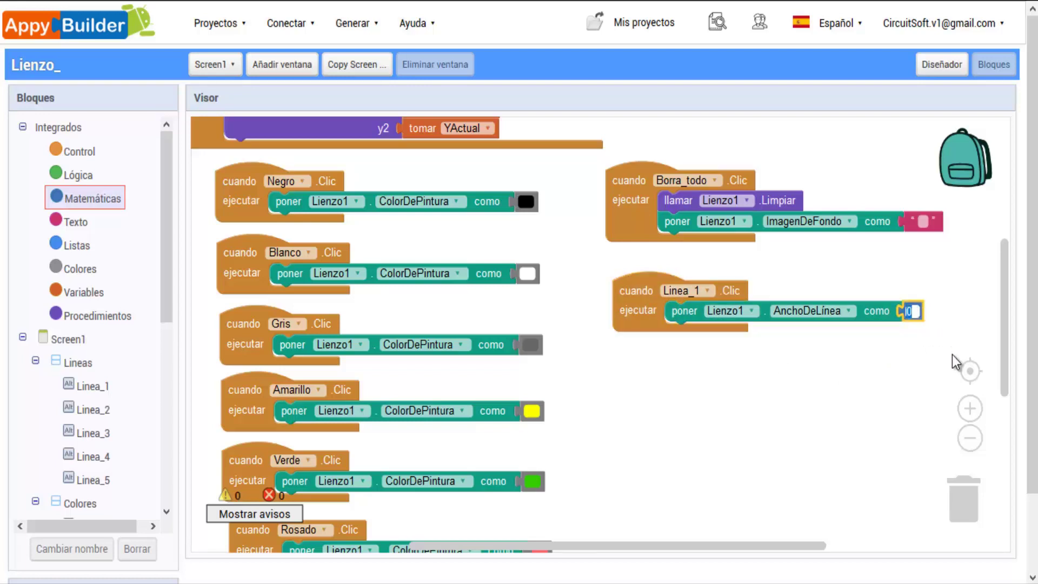
type("2")
left_click(637, 286)
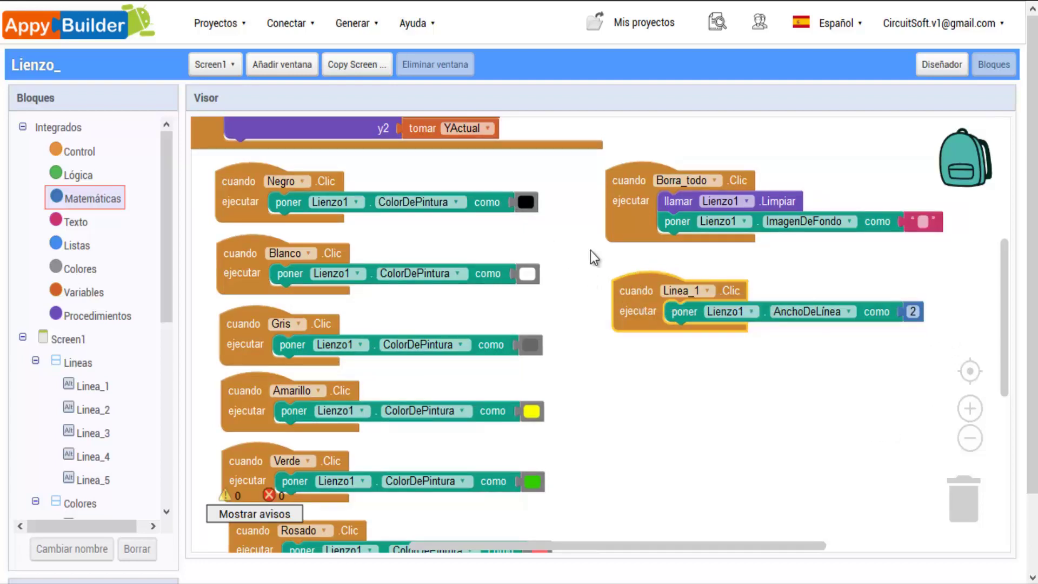
left_click_drag(614, 284, 608, 265)
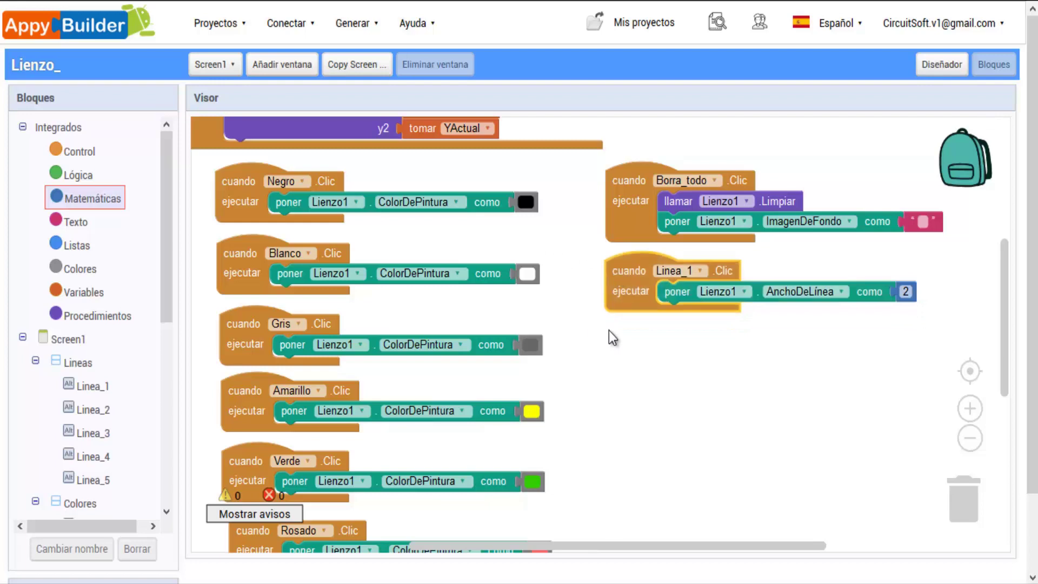
Place a 'cuando Linea_2.Clic' event containing a 'poner Lienzo1.AnchoDeLínea como' setter.
left_click(83, 414)
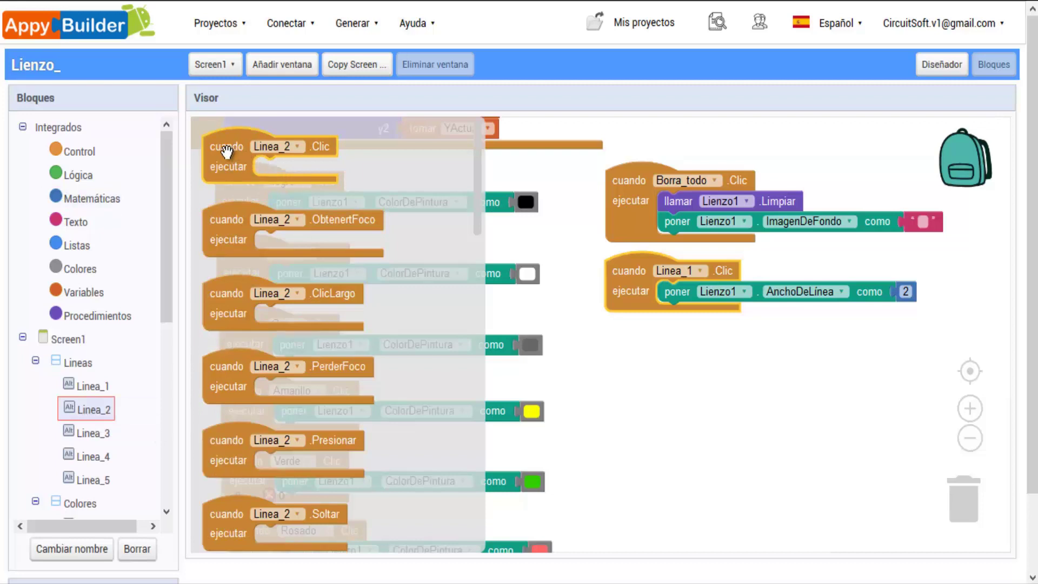
left_click_drag(233, 158, 646, 372)
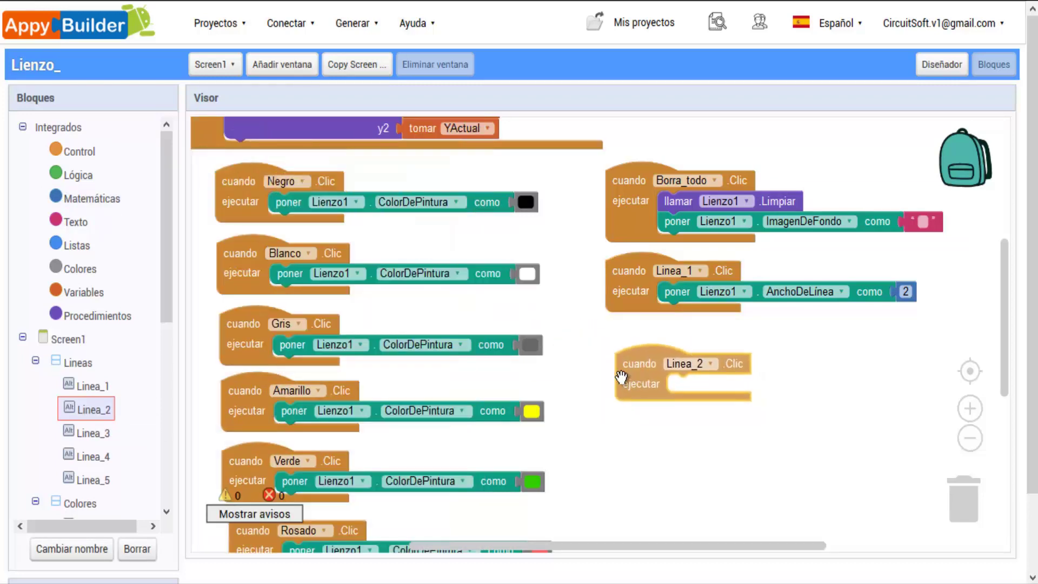
scroll(61, 295, "down", 4)
scroll(92, 338, "down", 3)
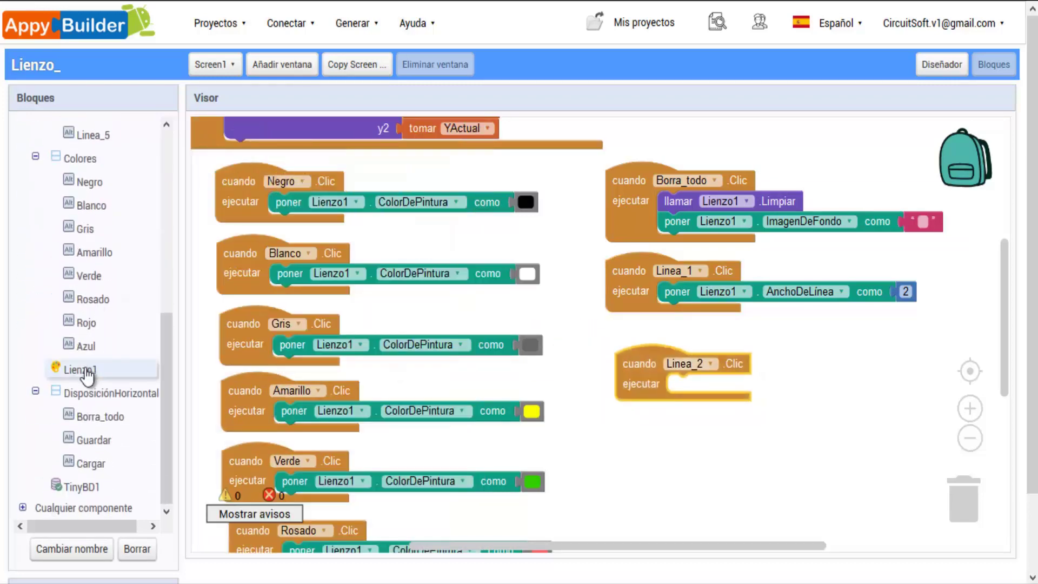
left_click(86, 372)
scroll(318, 323, "down", 5)
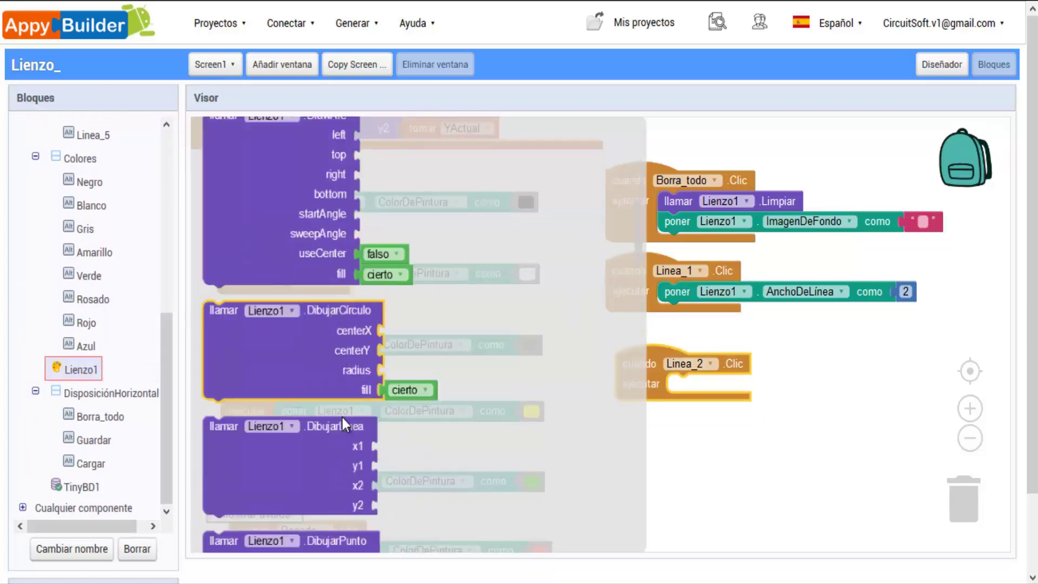
scroll(342, 418, "down", 5)
scroll(373, 382, "down", 3)
scroll(373, 382, "down", 1)
scroll(373, 382, "down", 5)
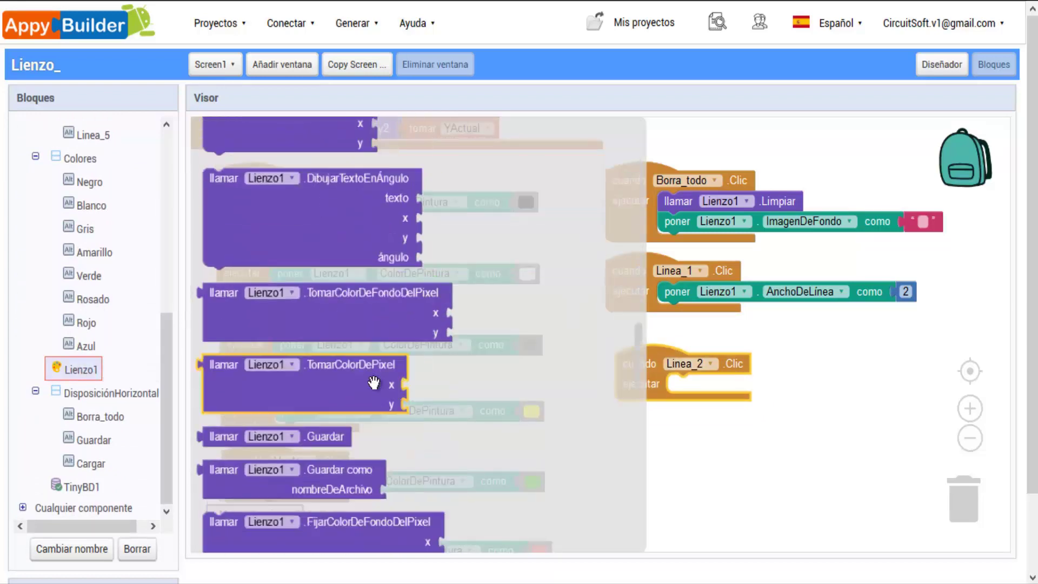
scroll(373, 381, "down", 5)
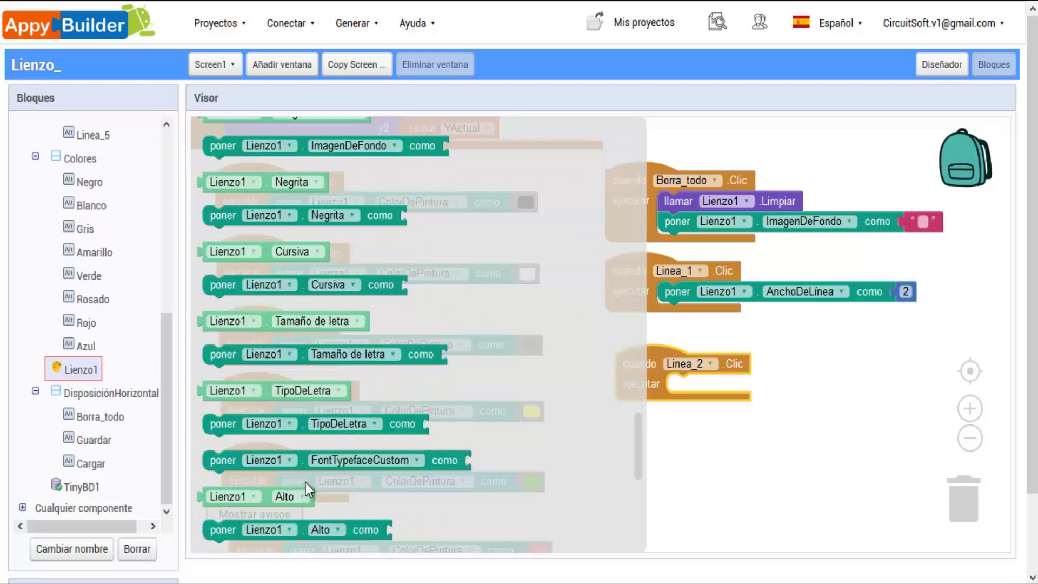
scroll(359, 384, "down", 2)
scroll(361, 388, "down", 4)
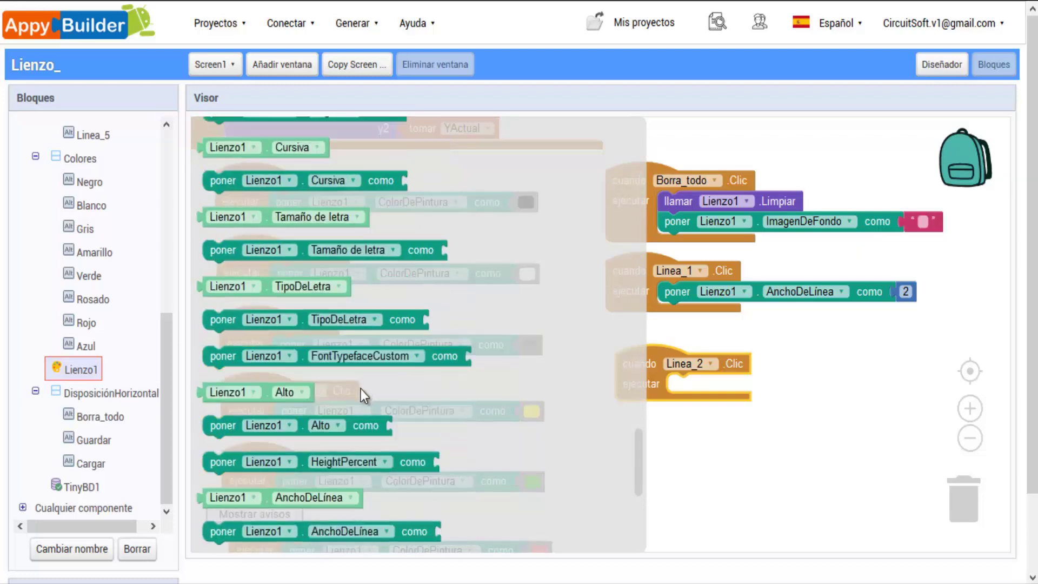
scroll(362, 390, "down", 2)
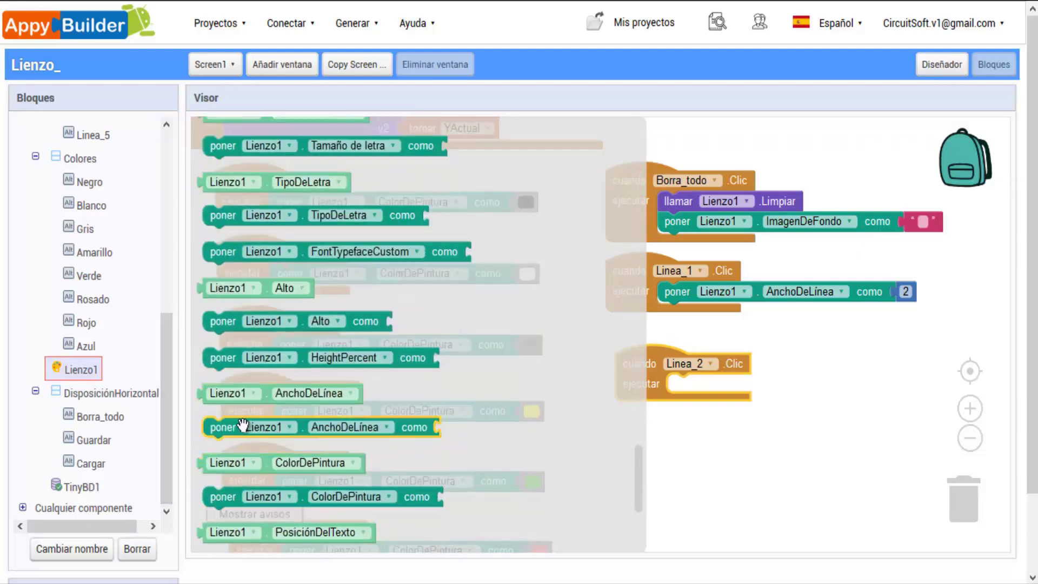
left_click_drag(227, 429, 676, 397)
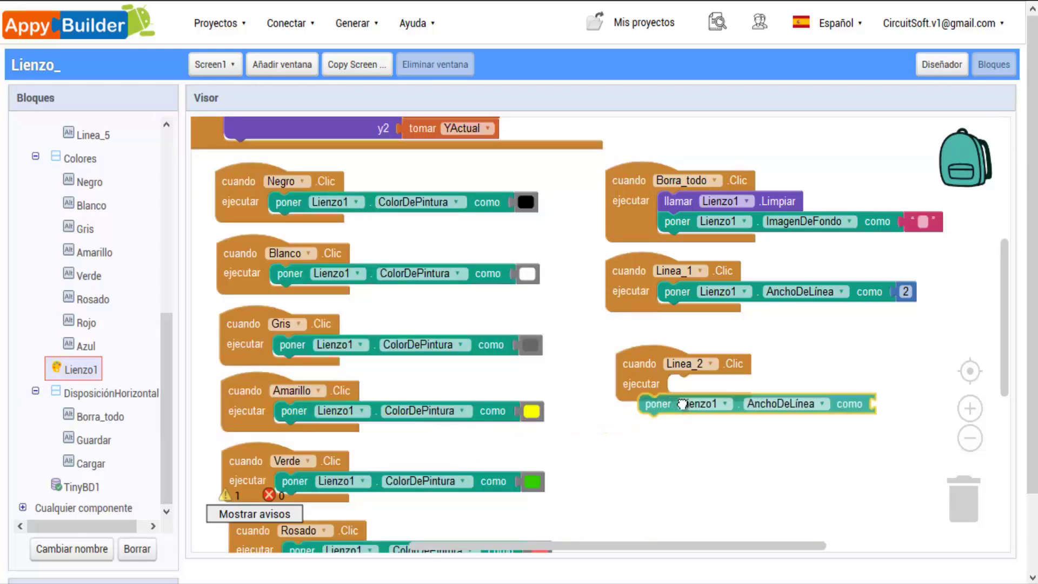
Attach a number block to the Linea_2 width setter and set its value to 4.
scroll(116, 260, "up", 5)
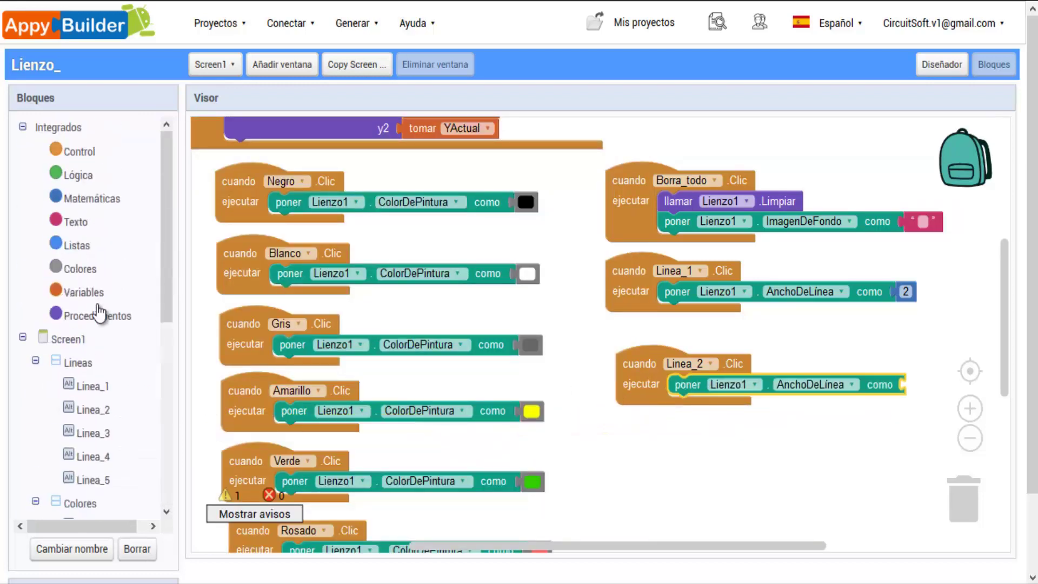
left_click(91, 201)
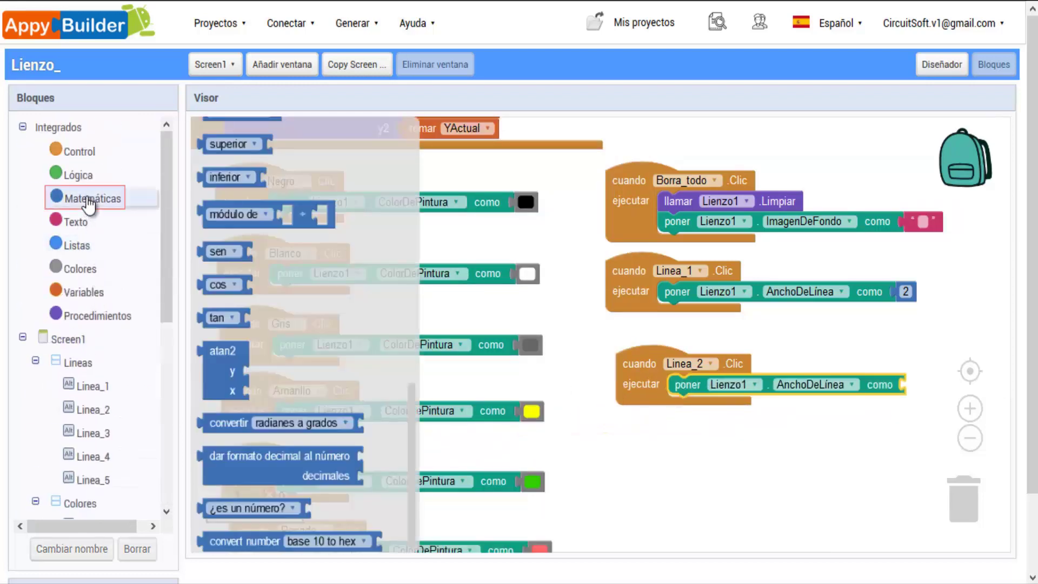
scroll(234, 264, "up", 5)
scroll(216, 189, "up", 3)
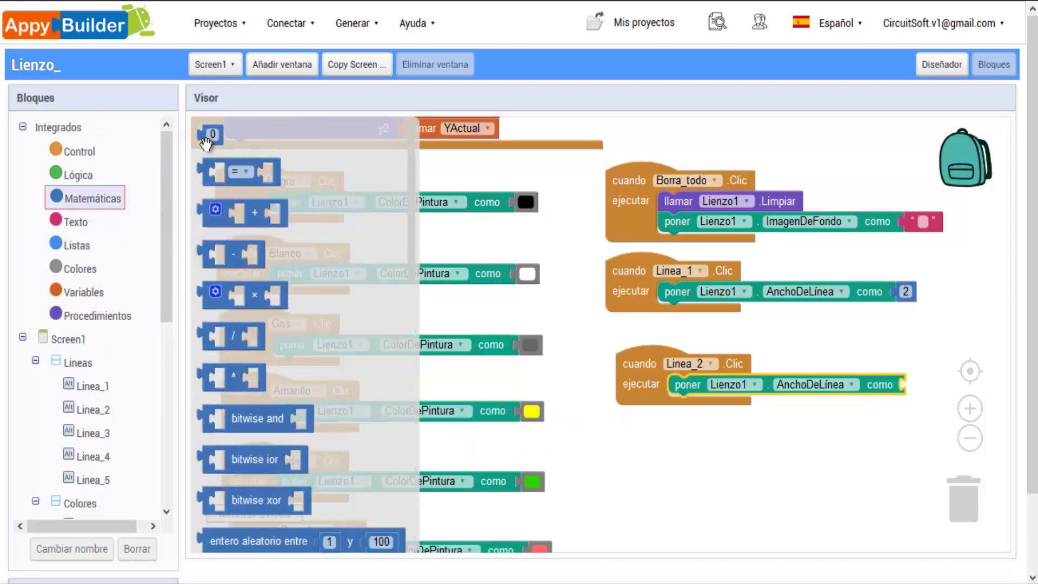
left_click_drag(203, 137, 916, 400)
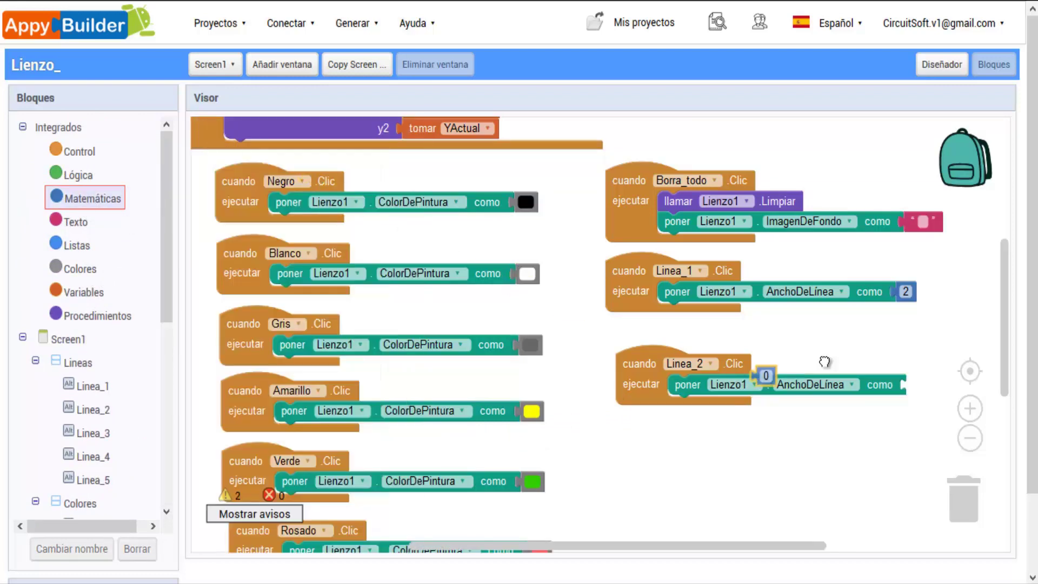
left_click_drag(641, 390, 644, 379)
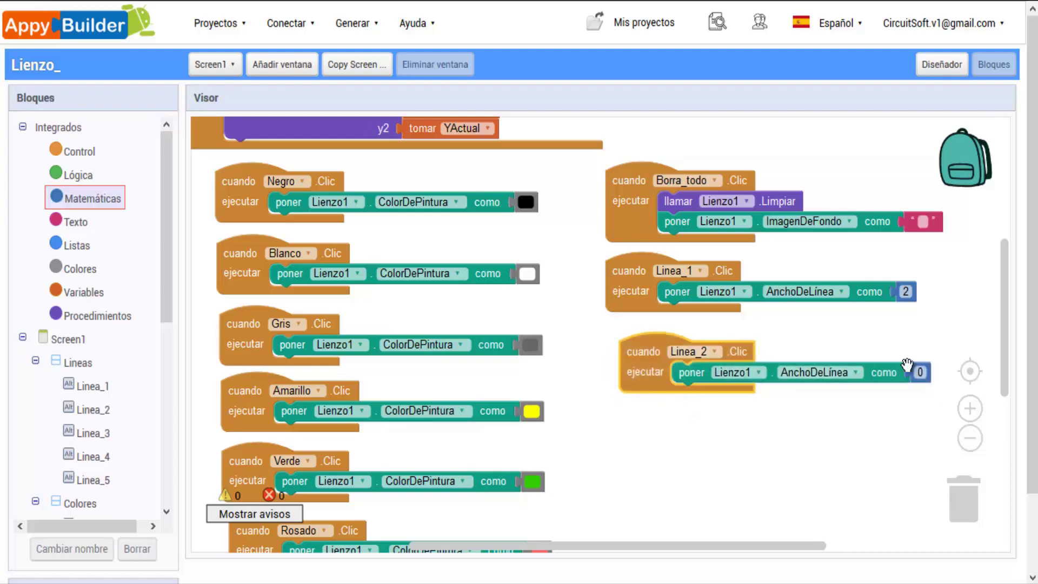
left_click(926, 372)
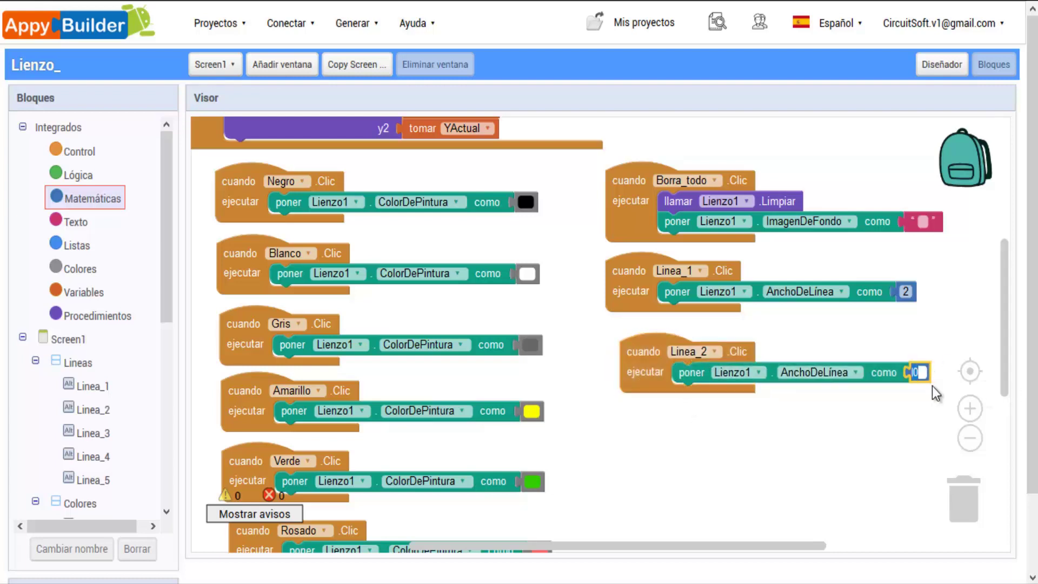
type("4")
mouse_move(634, 373)
left_mouse_down()
mouse_move(614, 366)
mouse_move(625, 365)
left_mouse_up()
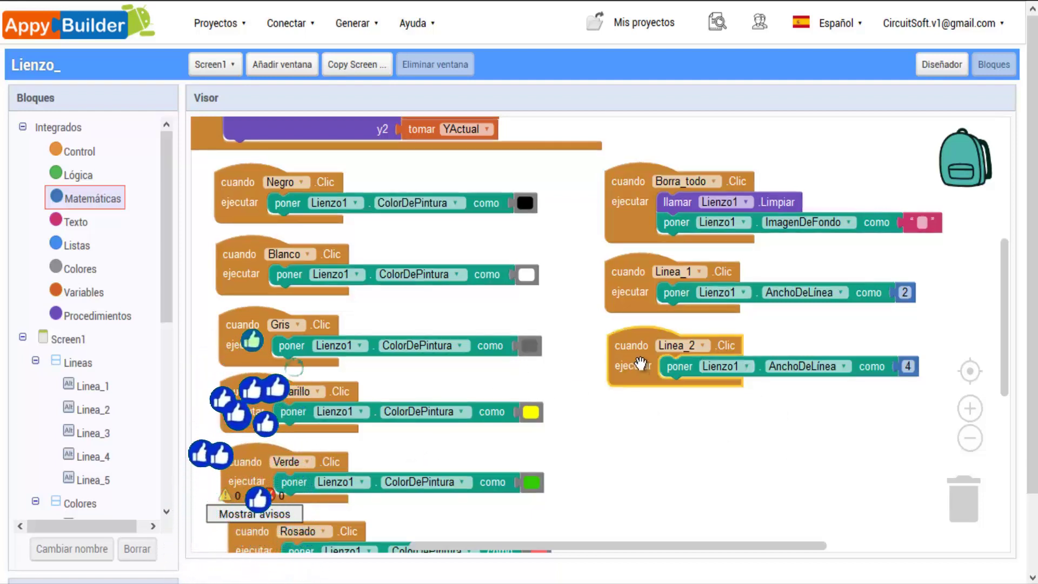
Duplicate the Linea_2 handler into a Linea_3 handler with line width 6.
key("ctrl+c")
key("ctrl+v")
left_click_drag(701, 384, 722, 416)
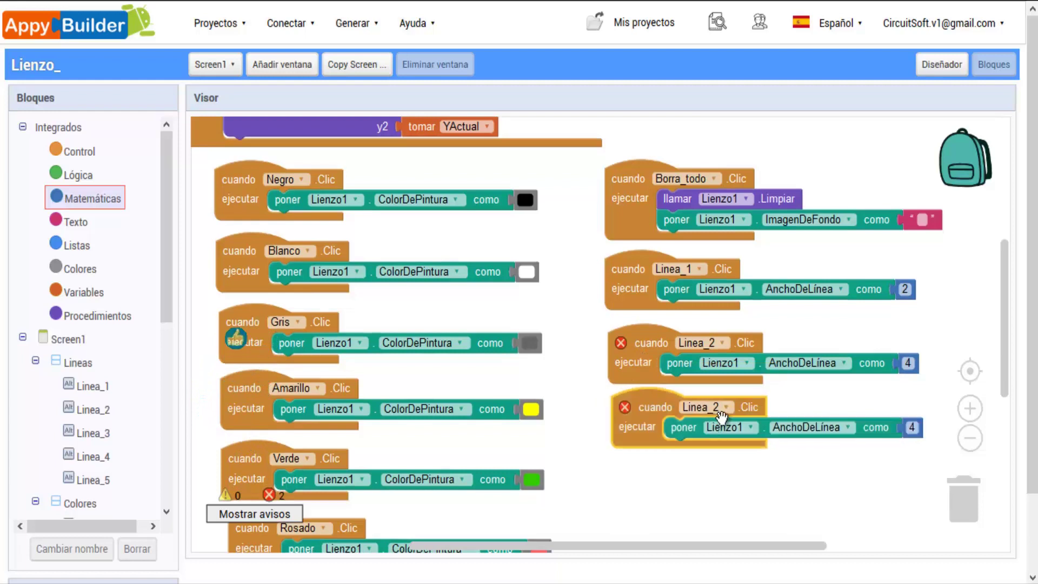
left_click(726, 408)
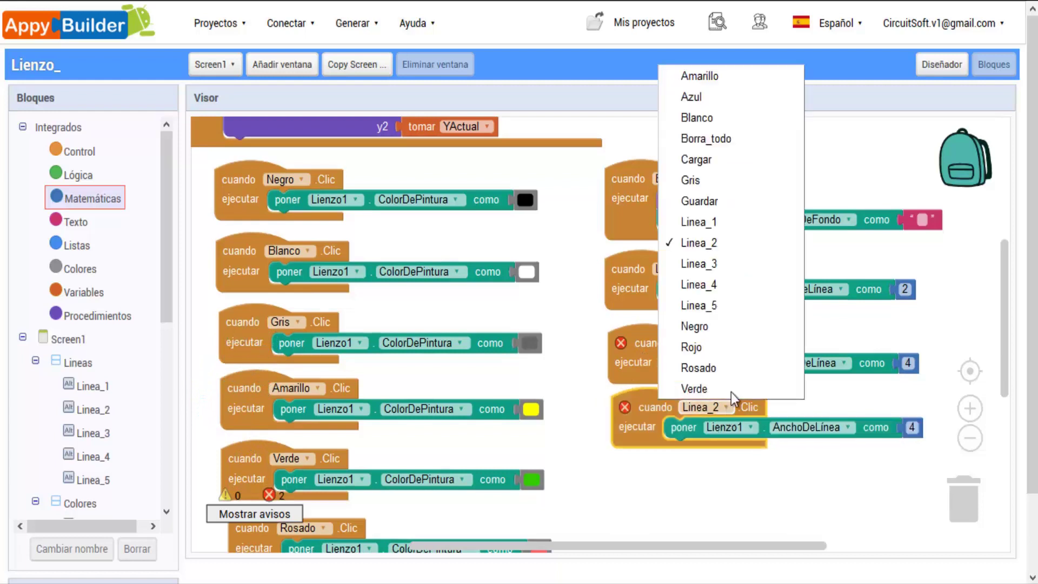
left_click(718, 264)
left_click(911, 428)
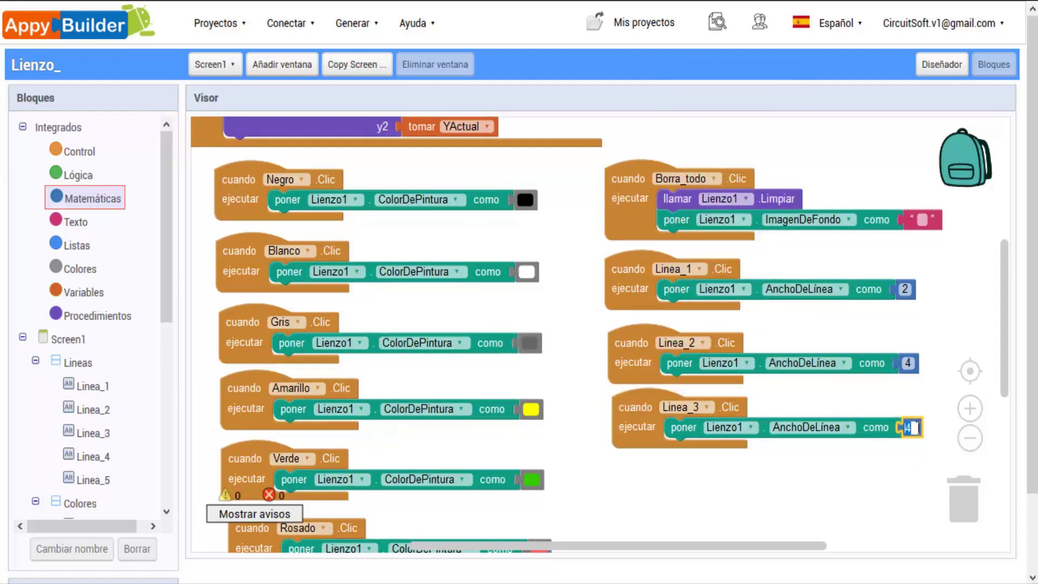
type("Linea")
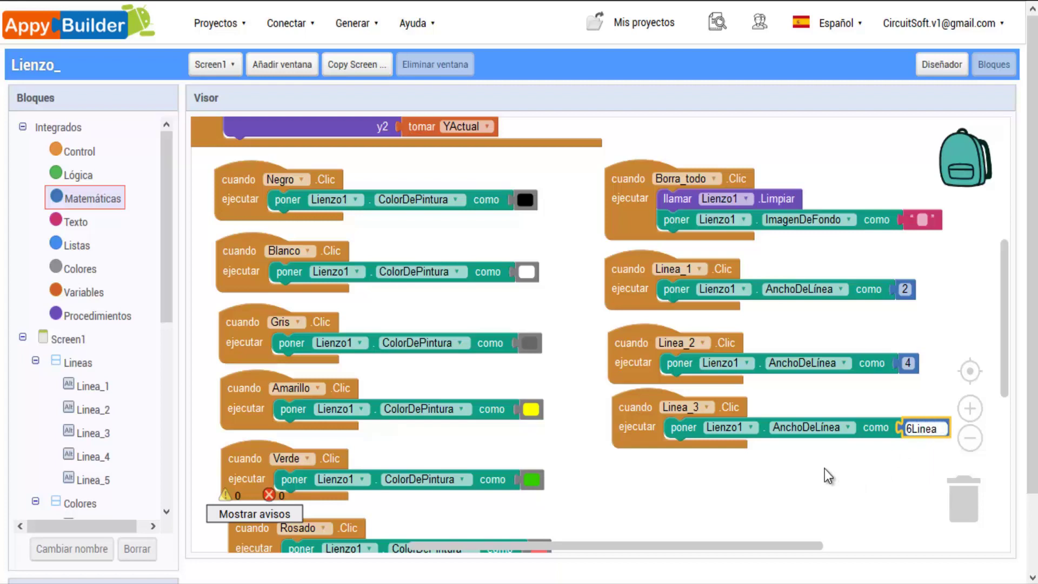
key("BackSpace")
key("BackSpace")
key("BackSpace")
key("BackSpace")
key("BackSpace")
left_click(861, 453)
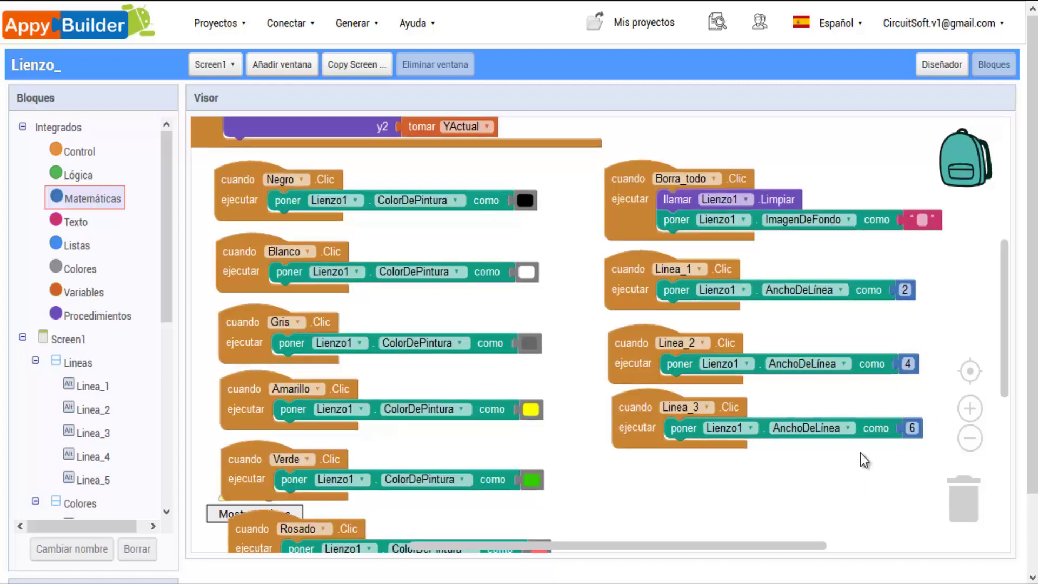
Duplicate the Linea_3 handler into a Linea_4 handler with line width 8.
left_click(638, 408)
key("ctrl+c")
key("ctrl+v")
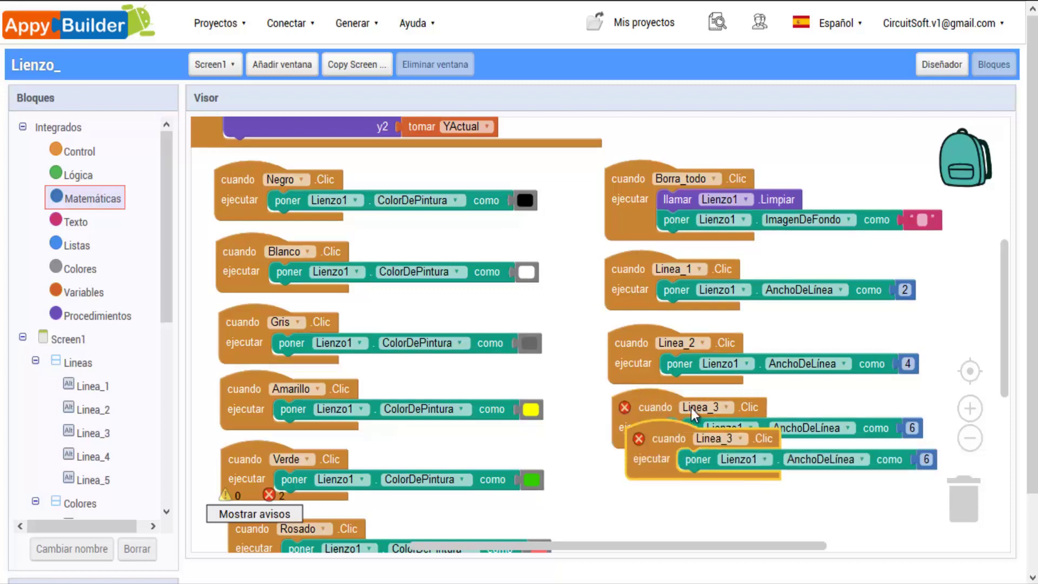
scroll(735, 330, "down", 1)
scroll(756, 329, "down", 1)
left_click_drag(663, 412, 650, 436)
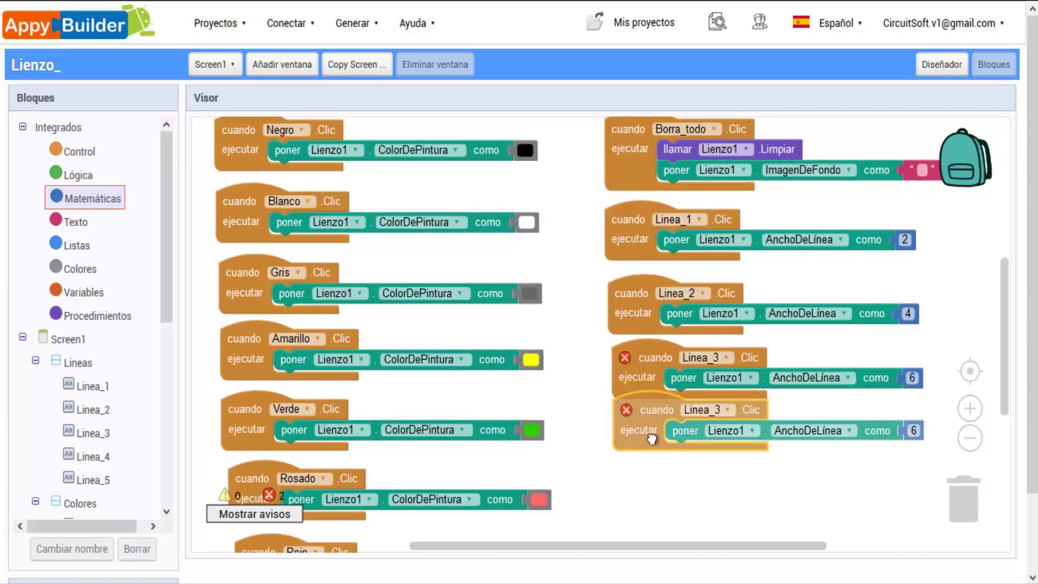
left_click(728, 413)
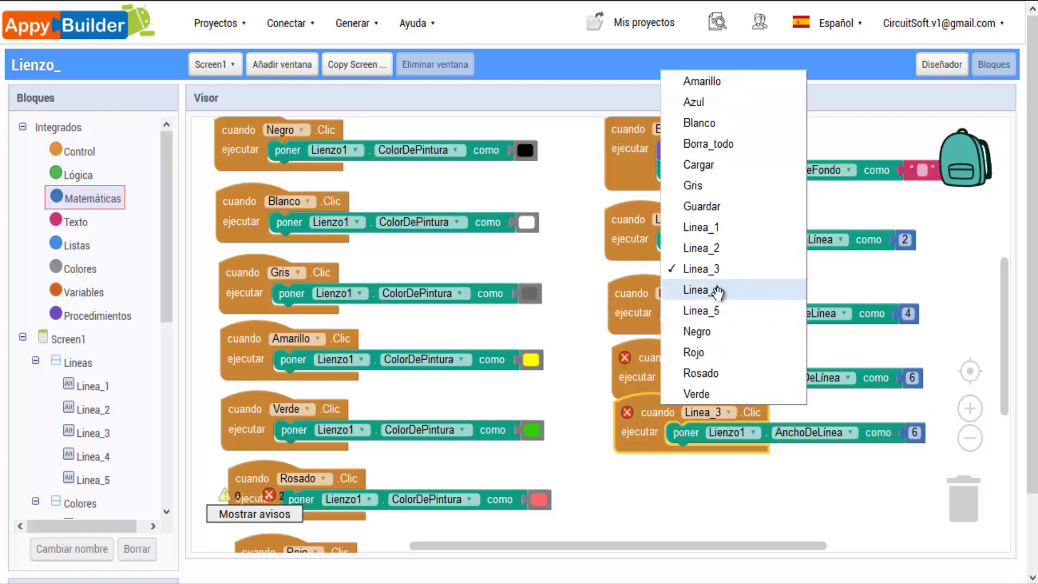
left_click(701, 290)
left_click(914, 433)
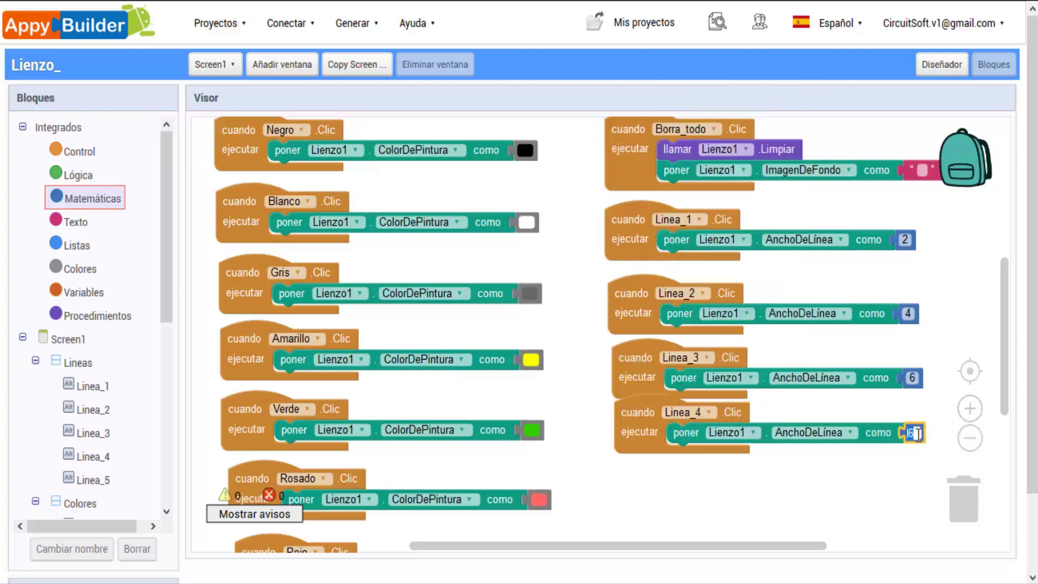
type("8")
left_click(679, 463)
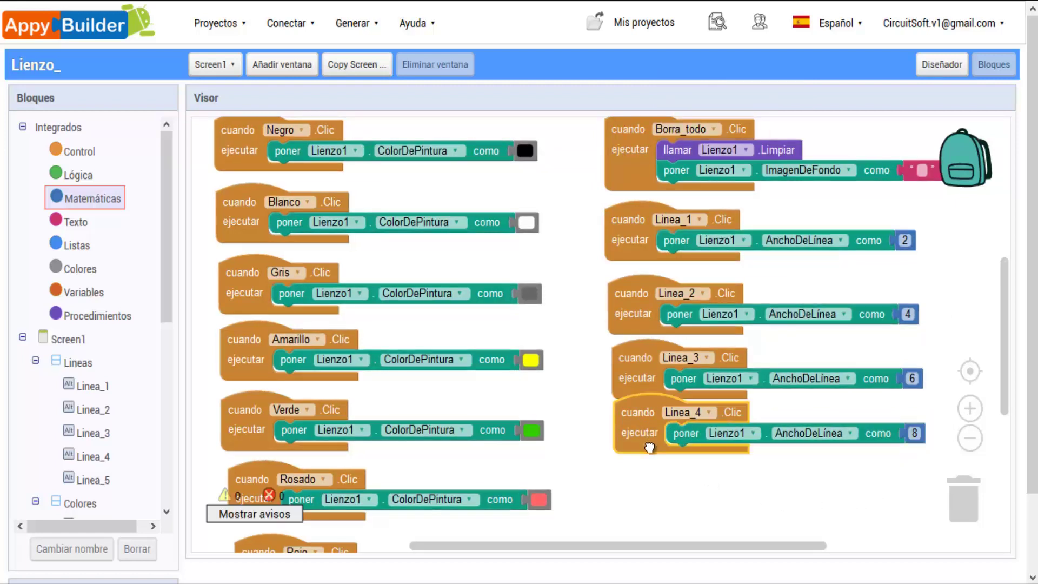
left_click_drag(638, 432, 639, 453)
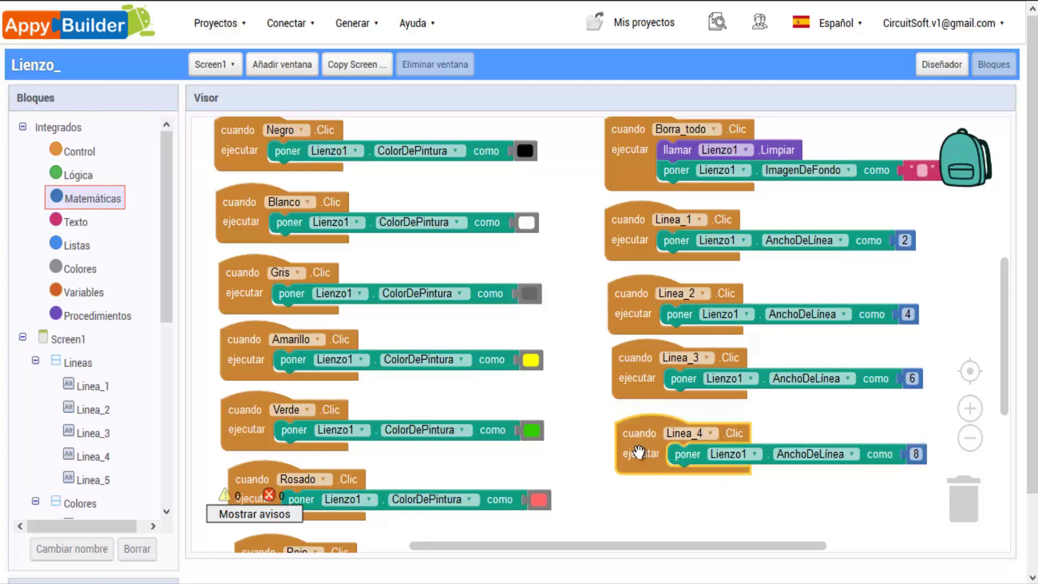
Duplicate the Linea_4 handler into a Linea_5 handler with line width 10.
key("ctrl+c")
key("ctrl+v")
left_click_drag(639, 452, 647, 491)
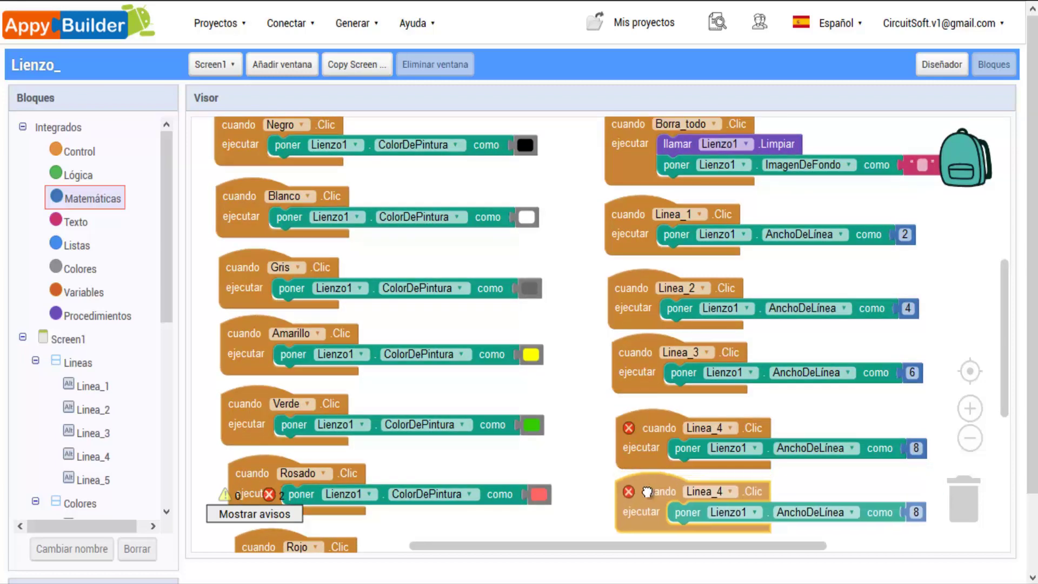
left_click(728, 491)
left_click(720, 389)
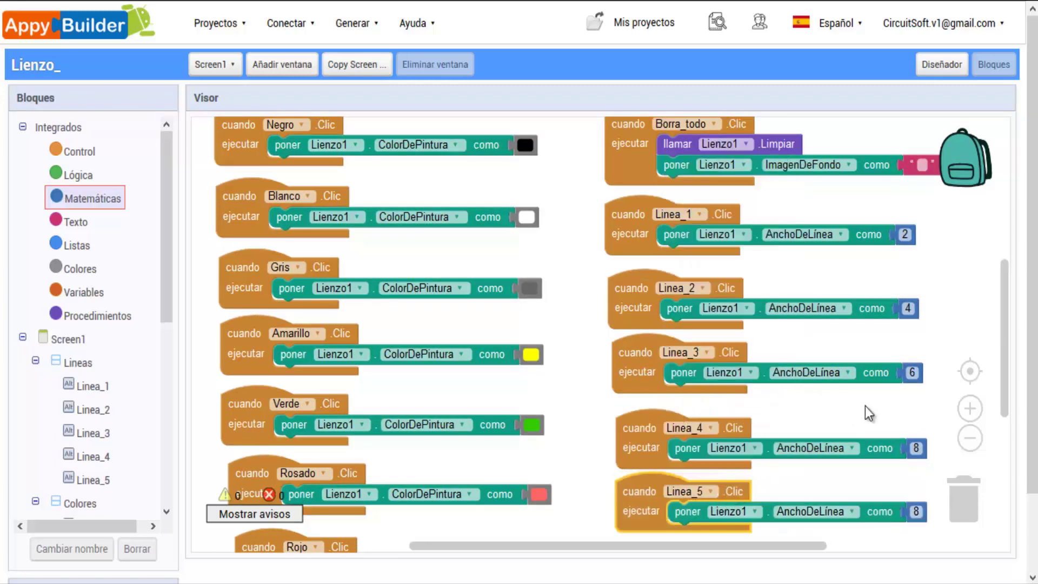
scroll(909, 411, "down", 1)
left_click(919, 502)
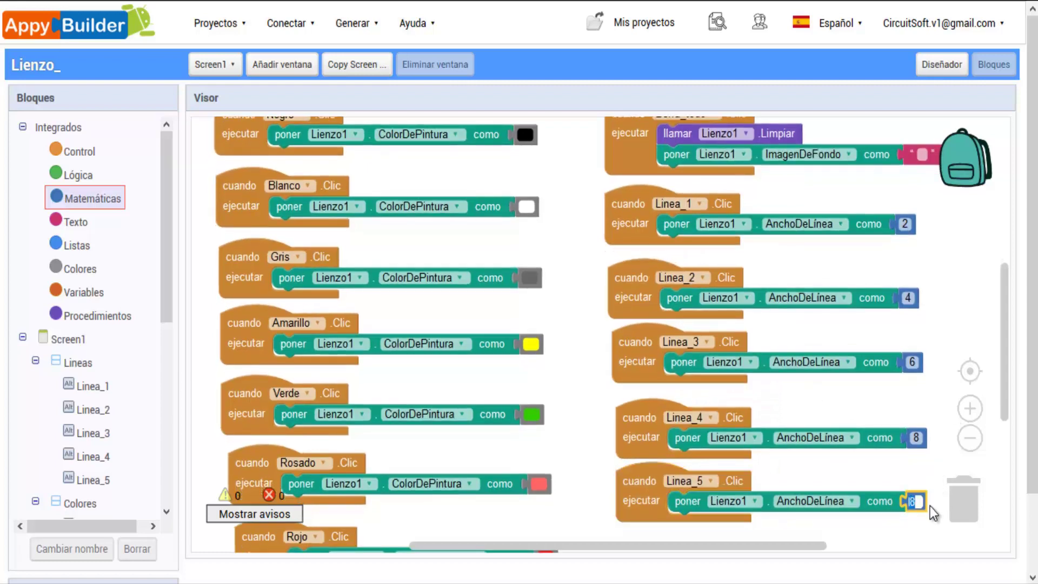
type("10")
left_click(808, 534)
scroll(845, 405, "up", 1)
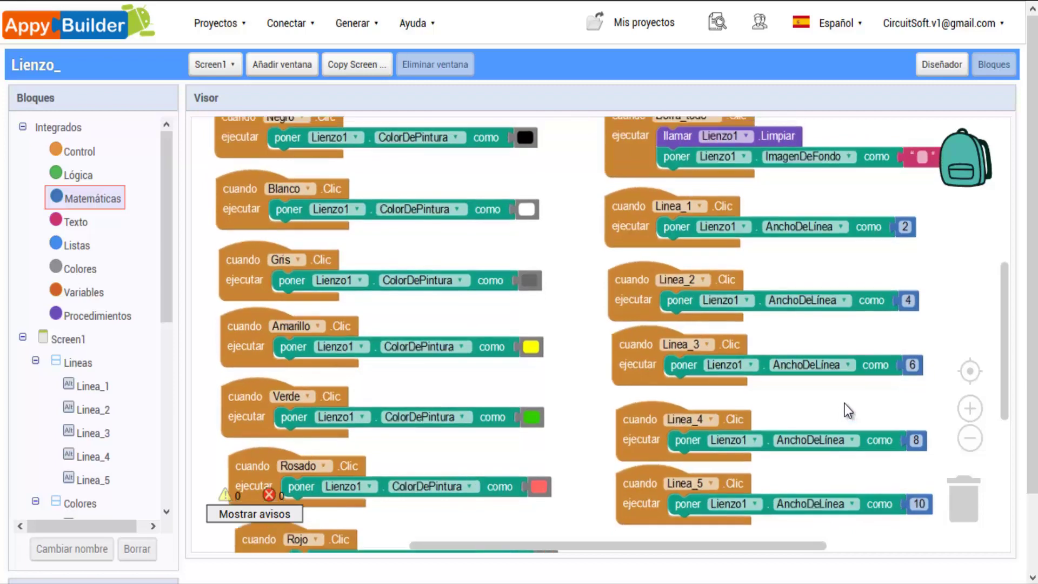
scroll(845, 403, "up", 1)
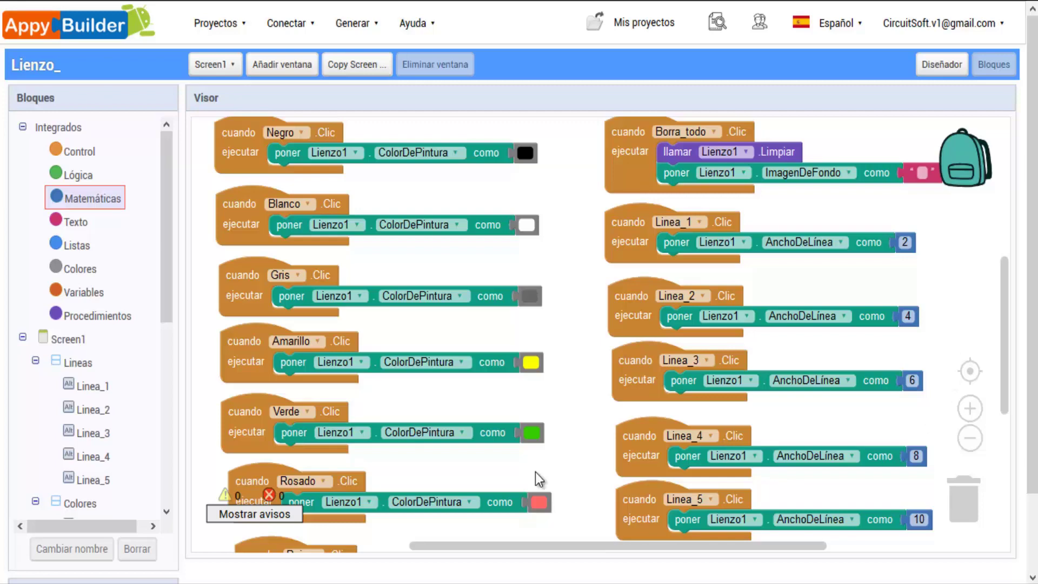
scroll(811, 238, "down", 1)
left_click(938, 66)
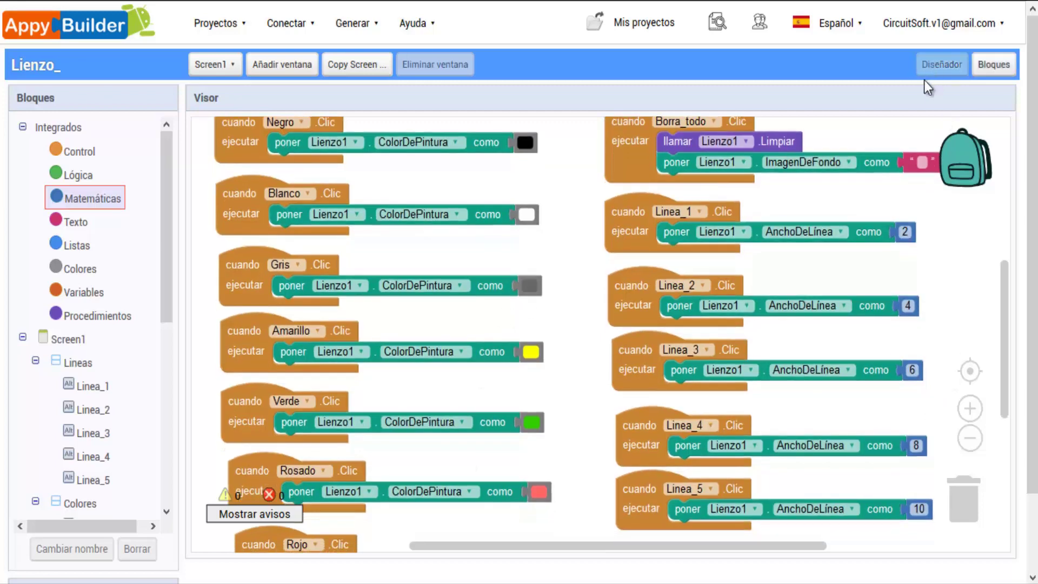
scroll(541, 301, "down", 2)
scroll(554, 304, "down", 2)
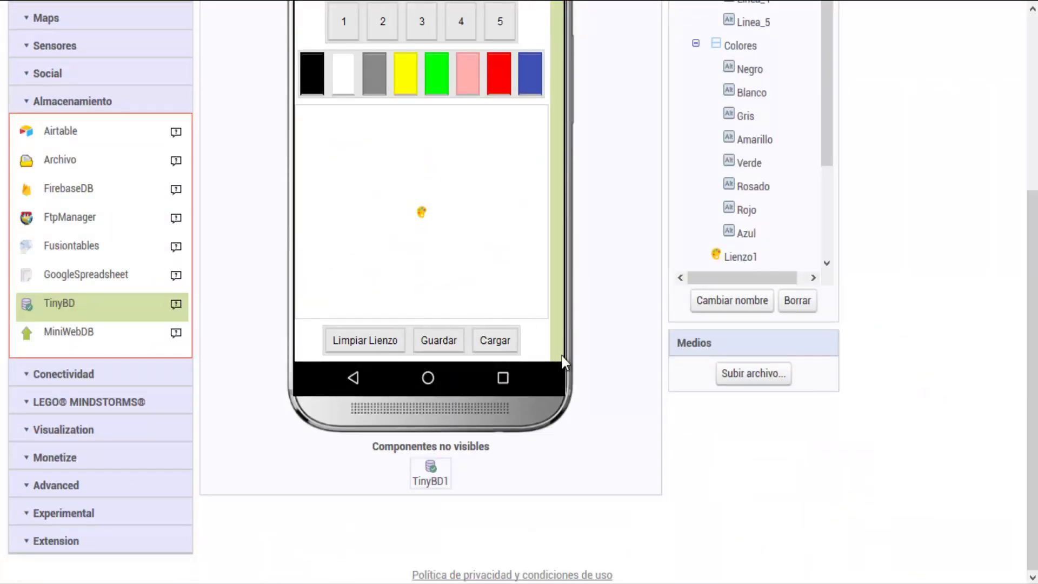
scroll(643, 349, "up", 3)
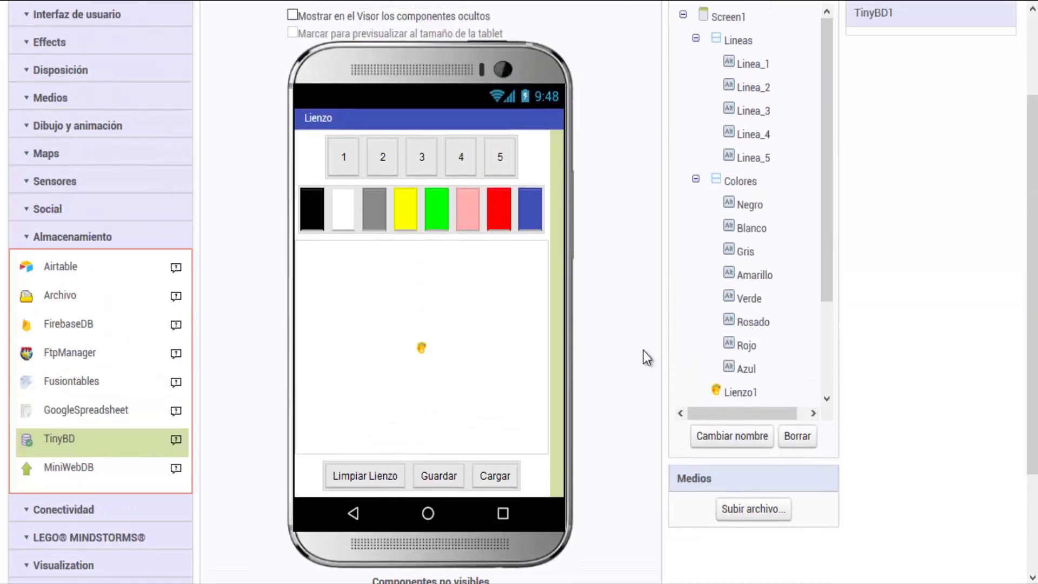
scroll(644, 349, "up", 2)
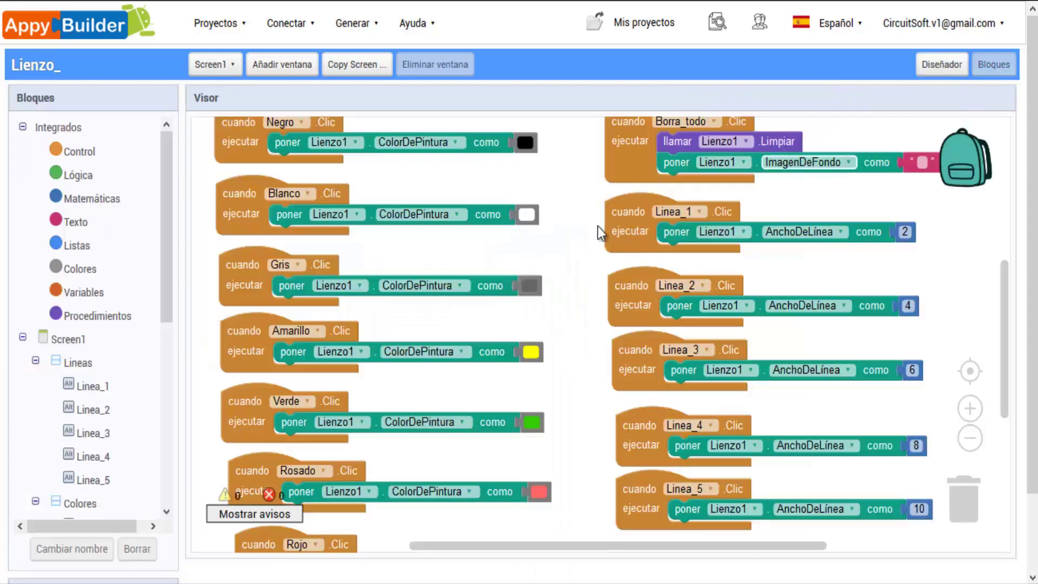
Find Guardar in the Bloques tree and place 'cuando Guardar.Clic' below the Azul handler.
scroll(598, 254, "down", 2)
scroll(599, 283, "down", 2)
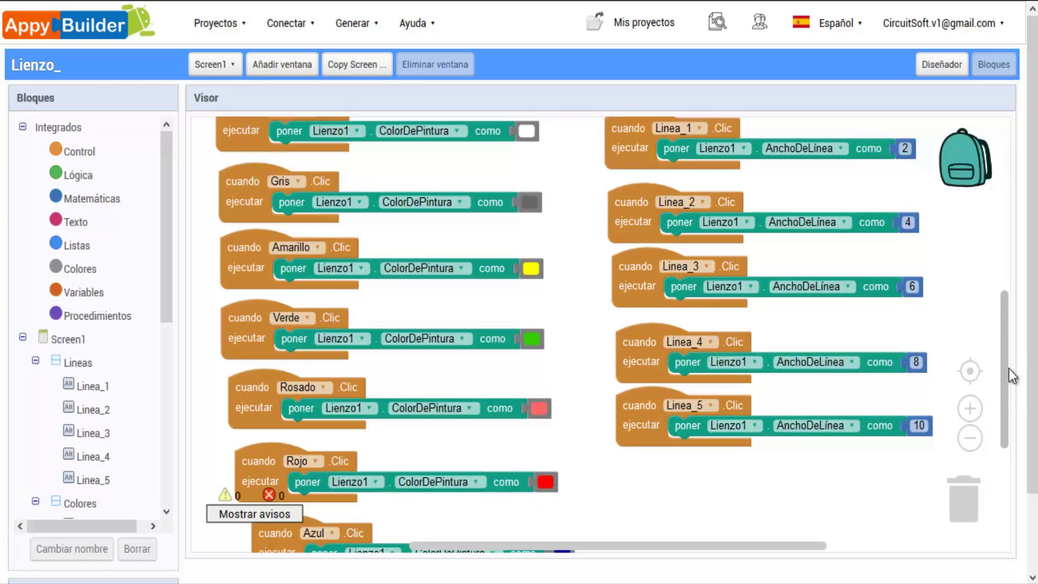
left_click_drag(1009, 368, 1010, 411)
scroll(759, 393, "down", 1)
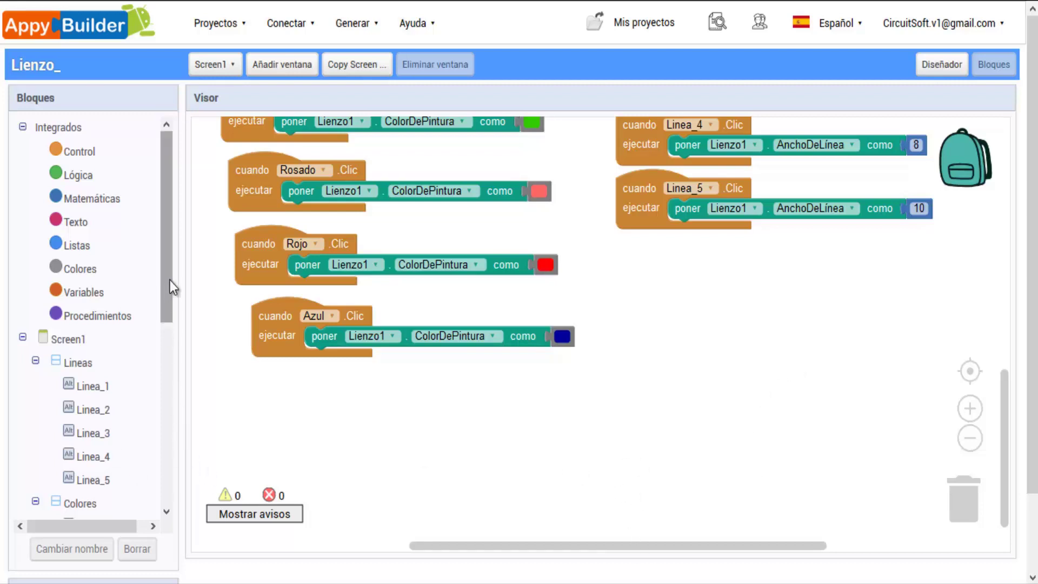
left_click_drag(166, 292, 197, 478)
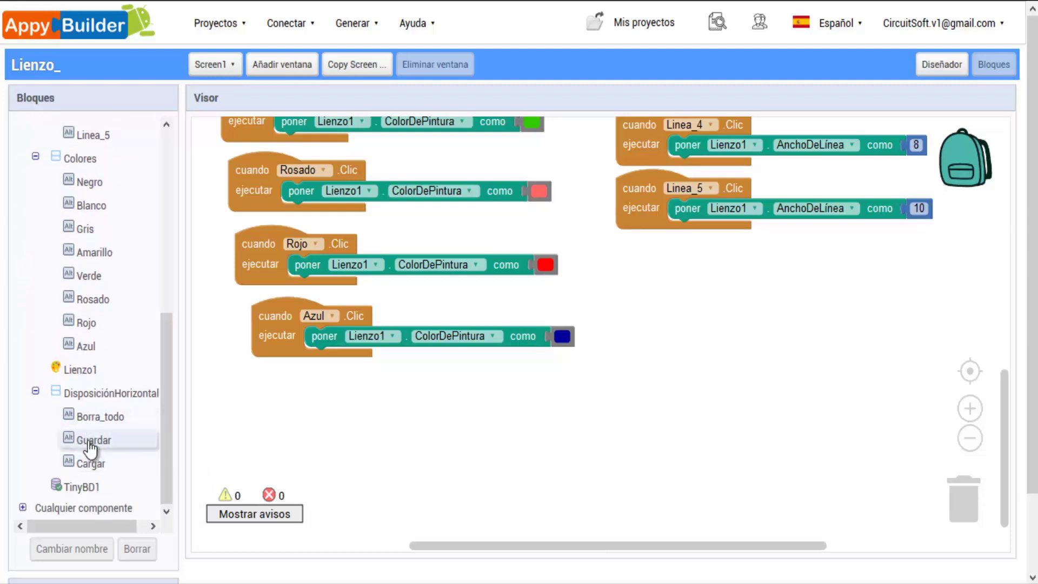
left_click(91, 445)
left_click(228, 165)
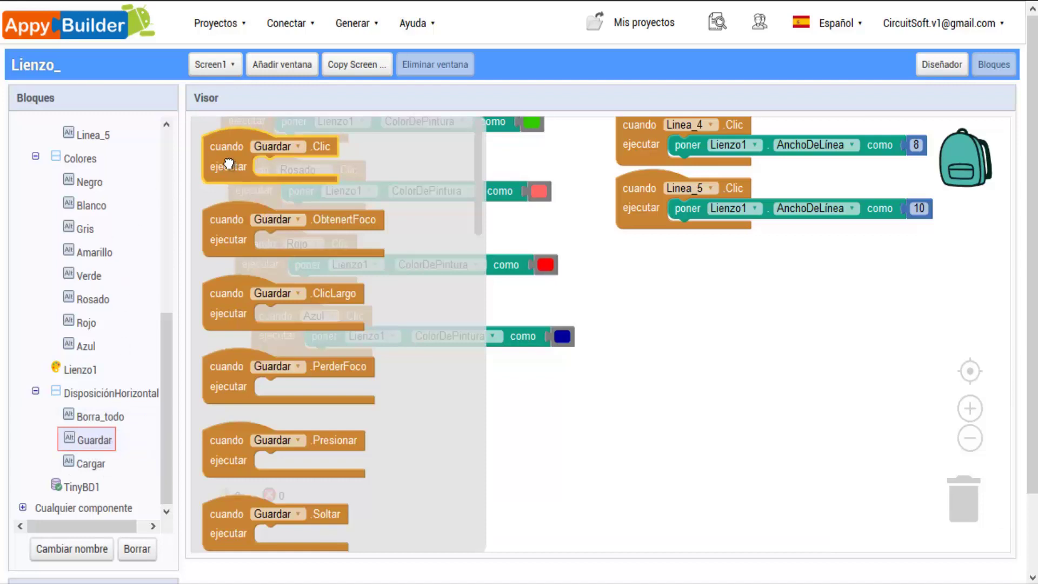
left_click_drag(229, 163, 314, 406)
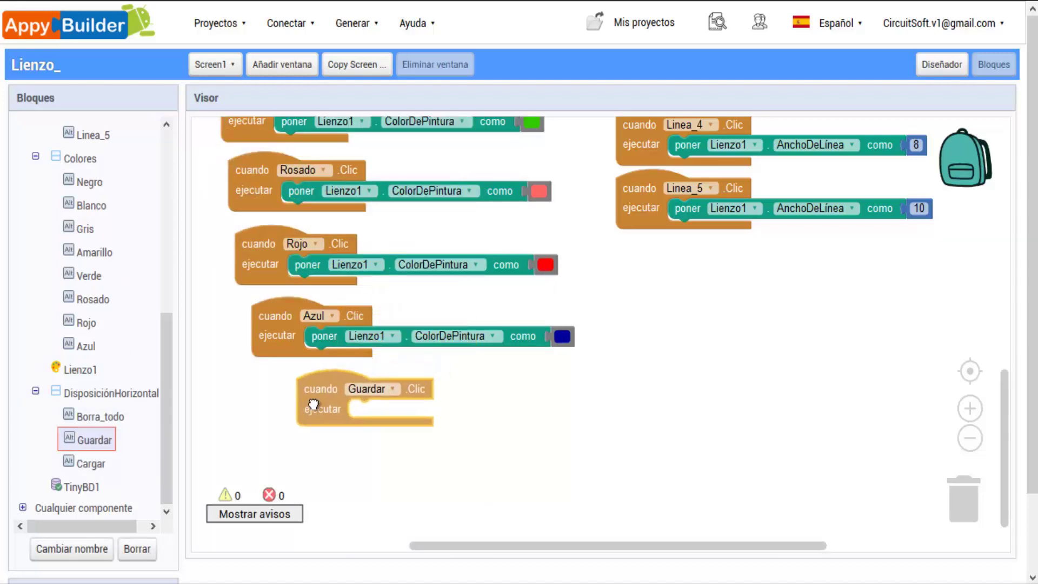
scroll(121, 336, "down", 2)
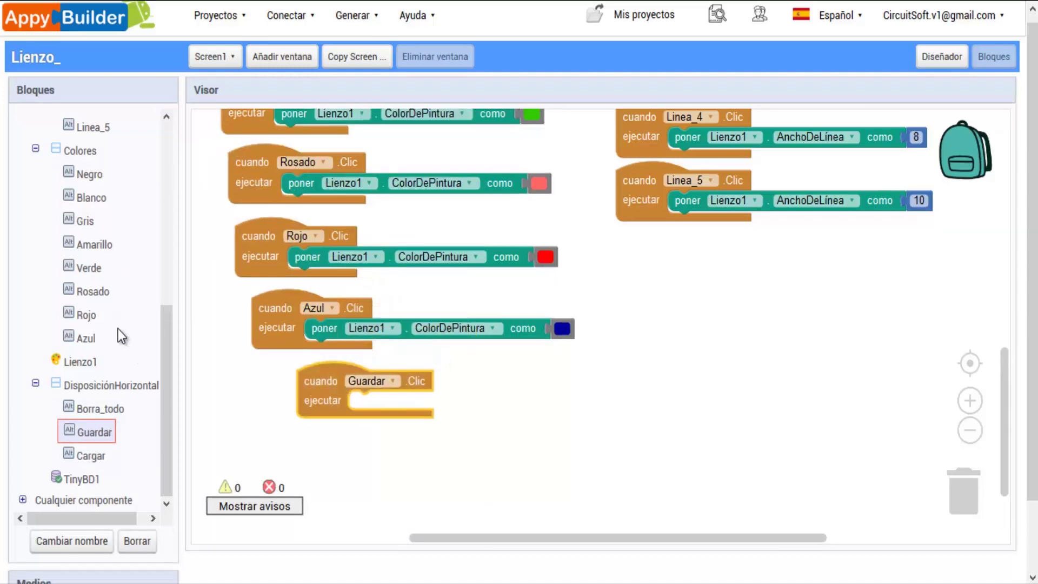
left_click(79, 283)
scroll(339, 255, "down", 5)
scroll(339, 257, "down", 3)
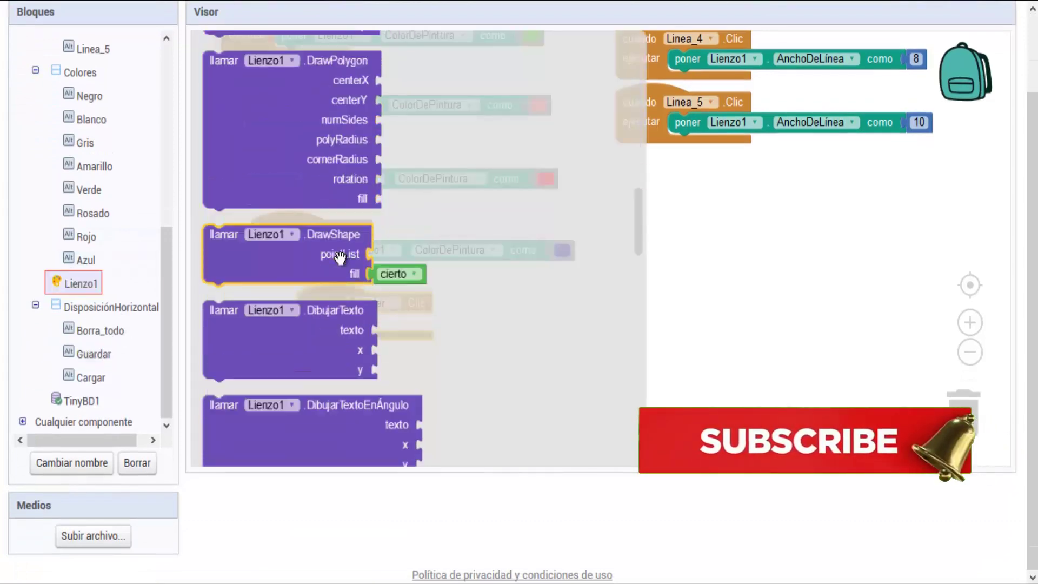
scroll(340, 258, "down", 4)
scroll(339, 258, "down", 5)
scroll(340, 258, "down", 5)
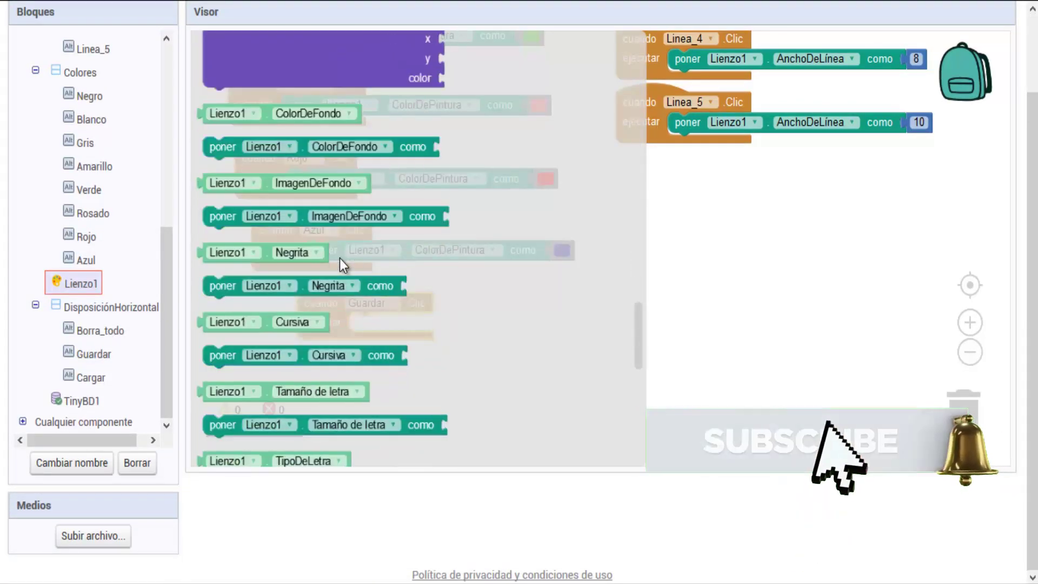
left_click(312, 154)
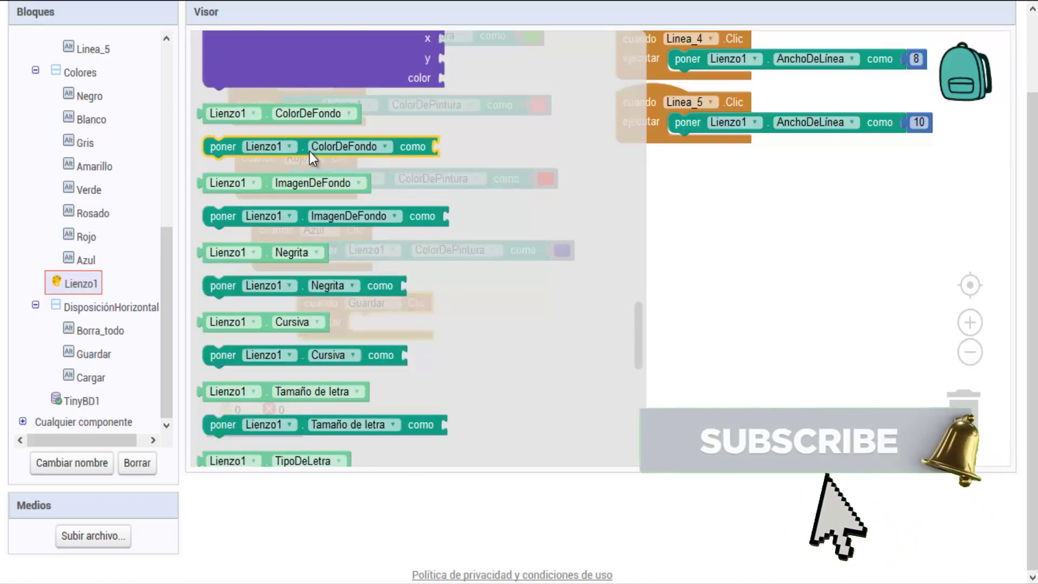
left_click_drag(308, 148, 456, 324)
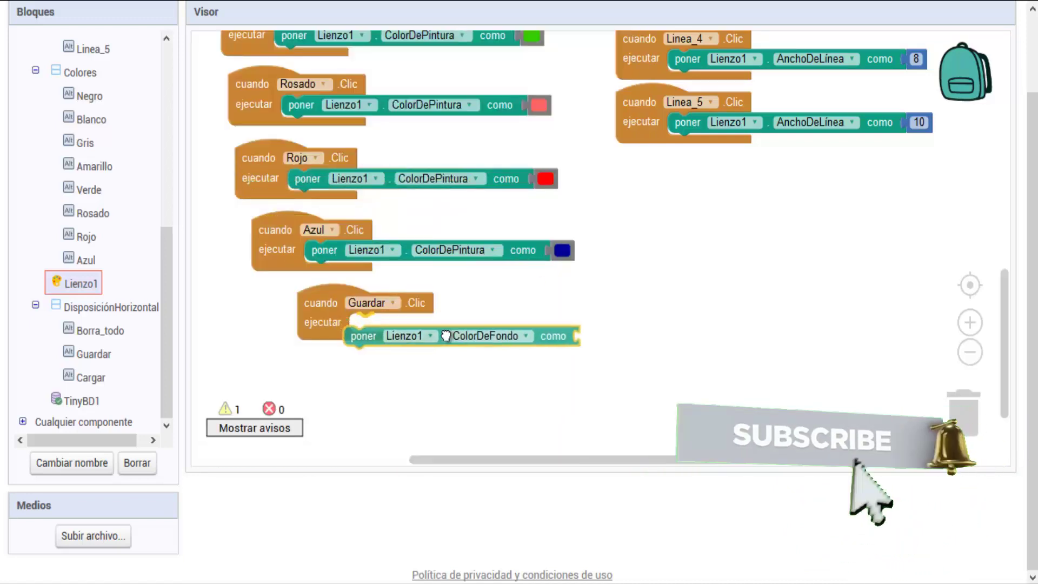
left_click_drag(322, 319, 293, 325)
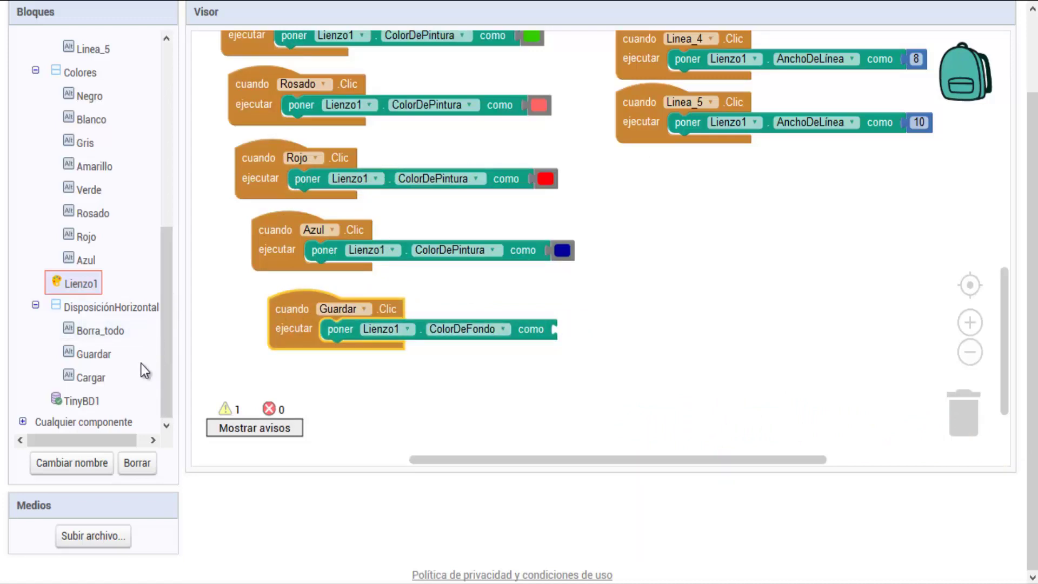
left_click(88, 401)
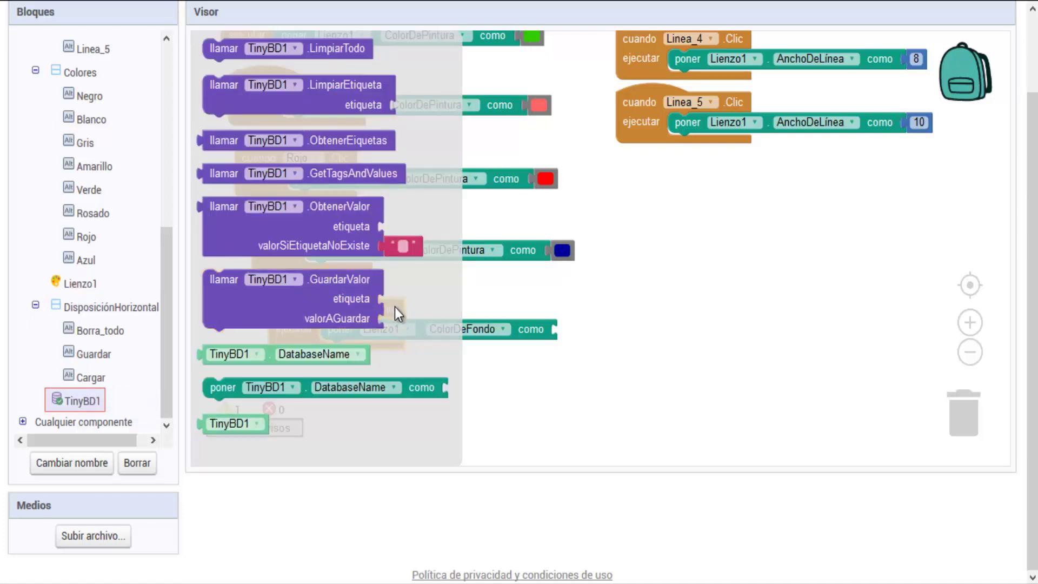
left_click(315, 310)
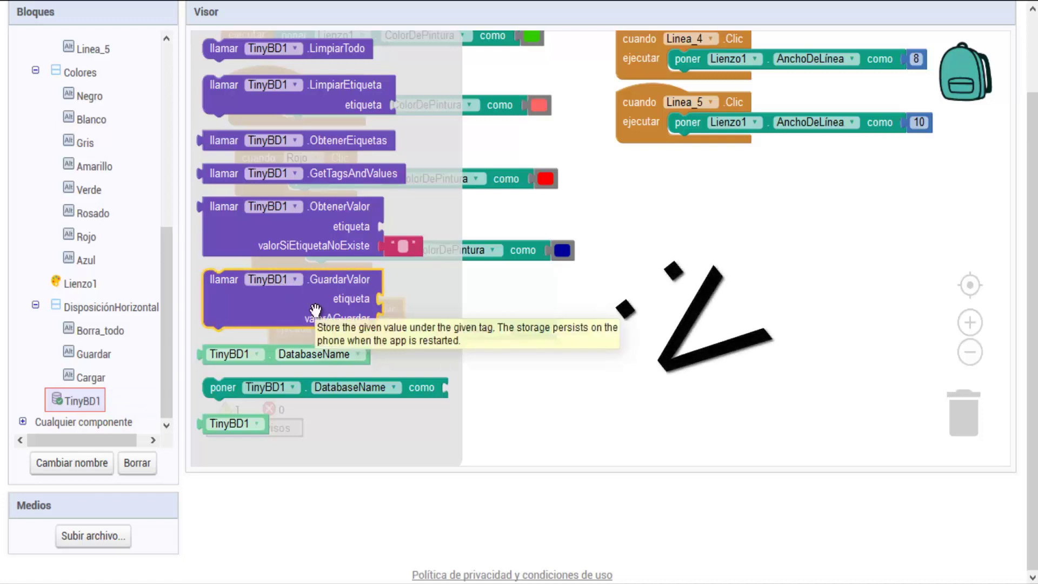
left_click(775, 303)
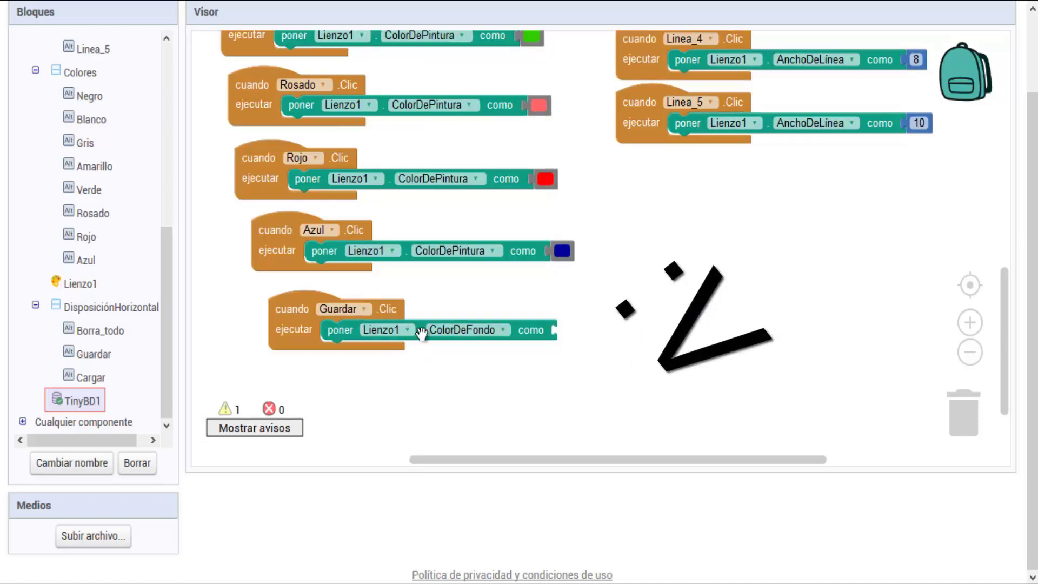
key("ctrl+z")
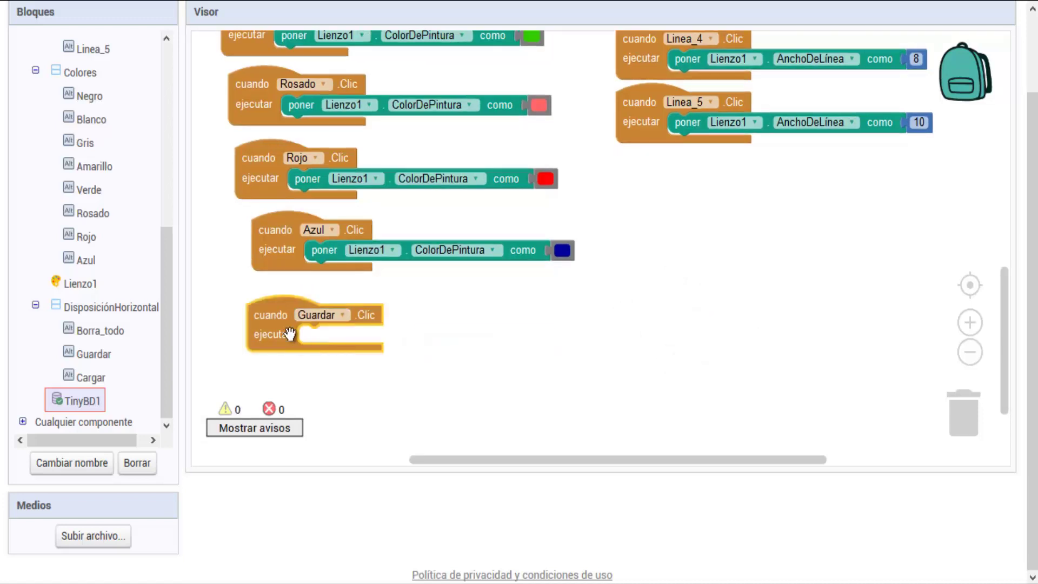
key("ctrl+z")
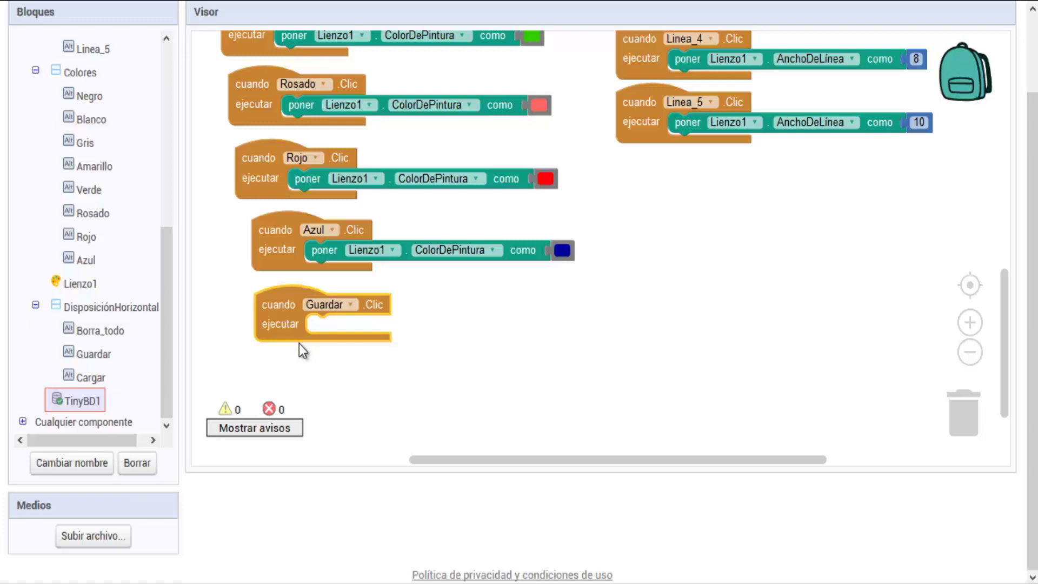
Put a 'llamar TinyBD1.GuardarValor' call in the Guardar handler with the tag text 'Dibujo'.
left_click(81, 405)
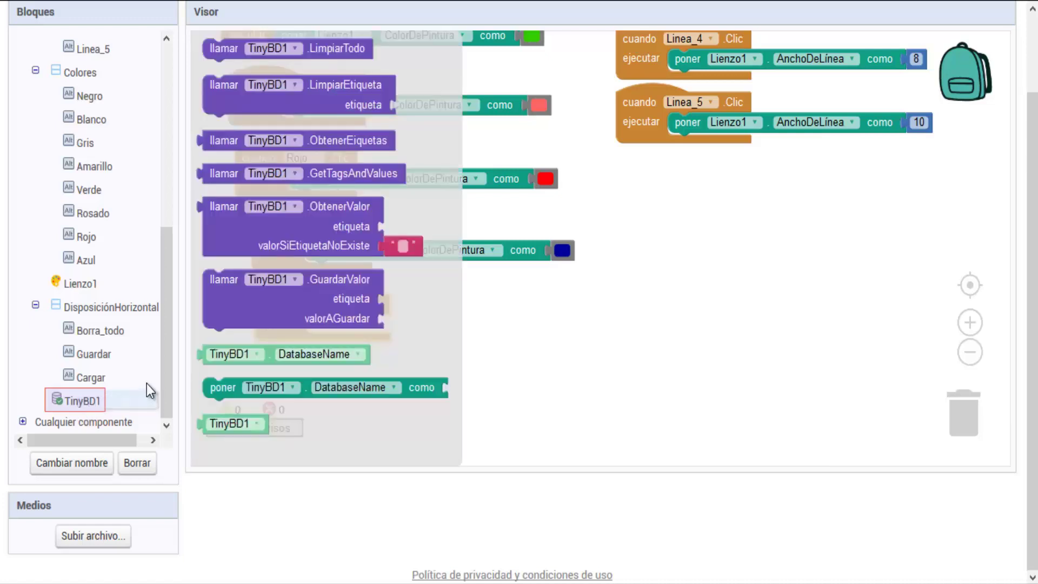
left_click(295, 313)
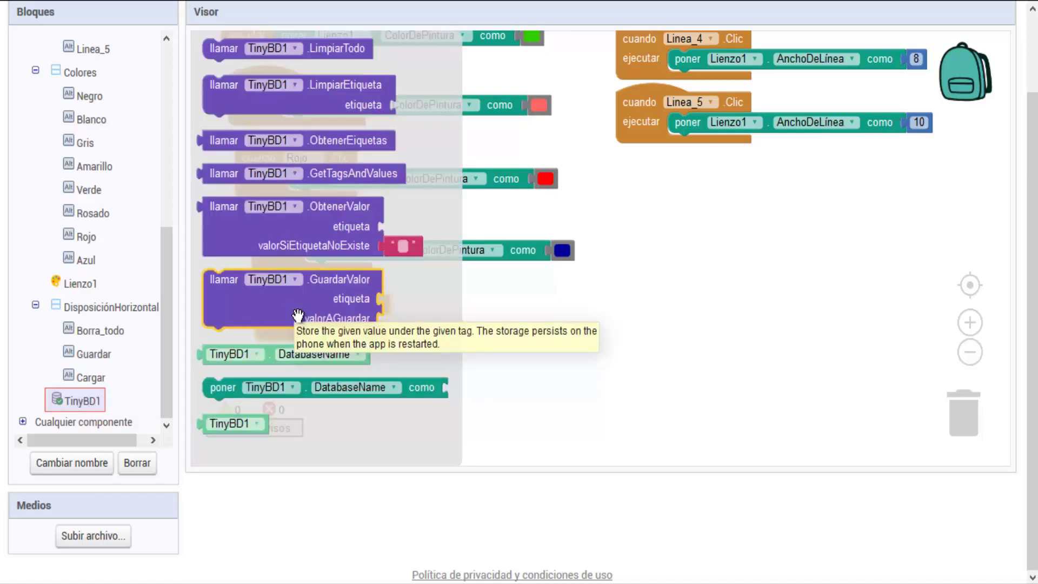
left_click_drag(298, 316, 404, 352)
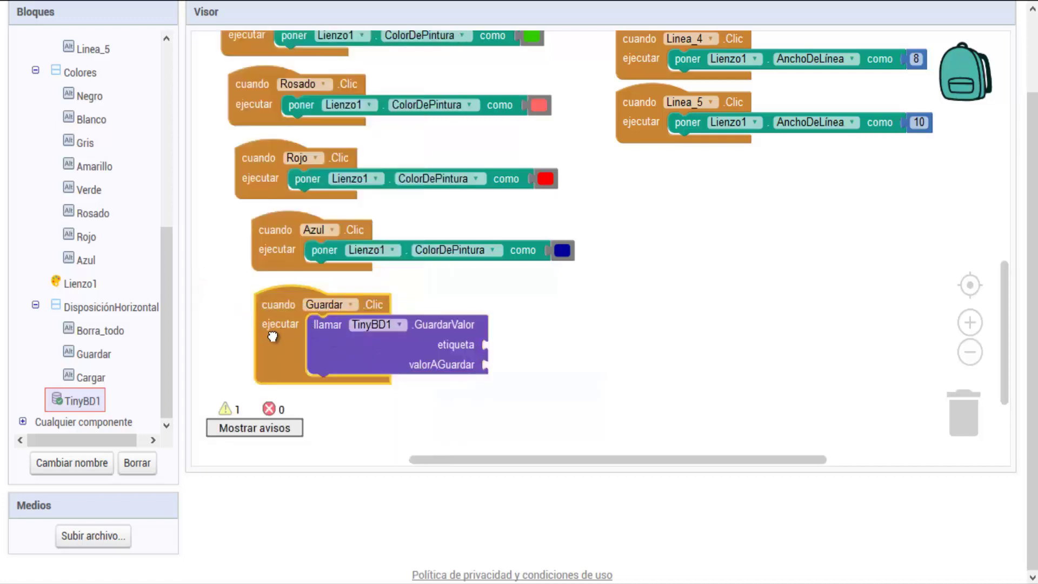
left_click(273, 338)
left_click_drag(163, 270, 164, 100)
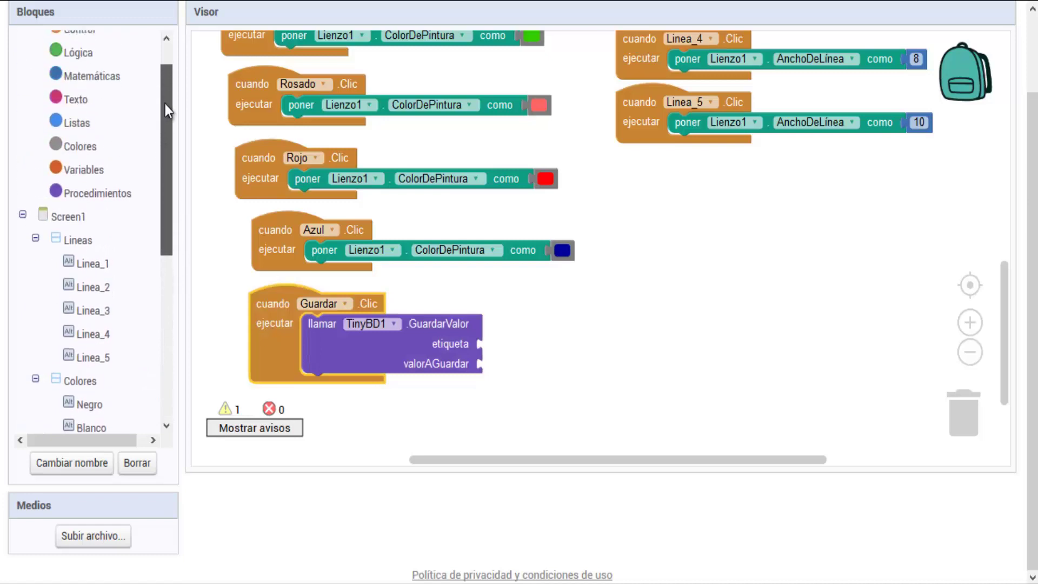
left_click(93, 109)
left_click_drag(222, 48, 509, 349)
type("D")
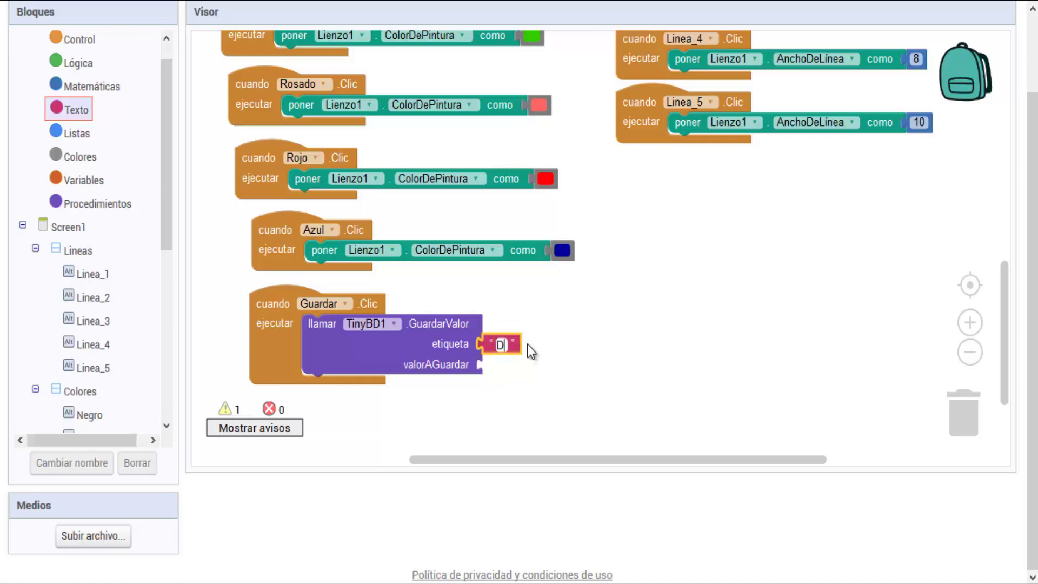
type("i")
type("bujo")
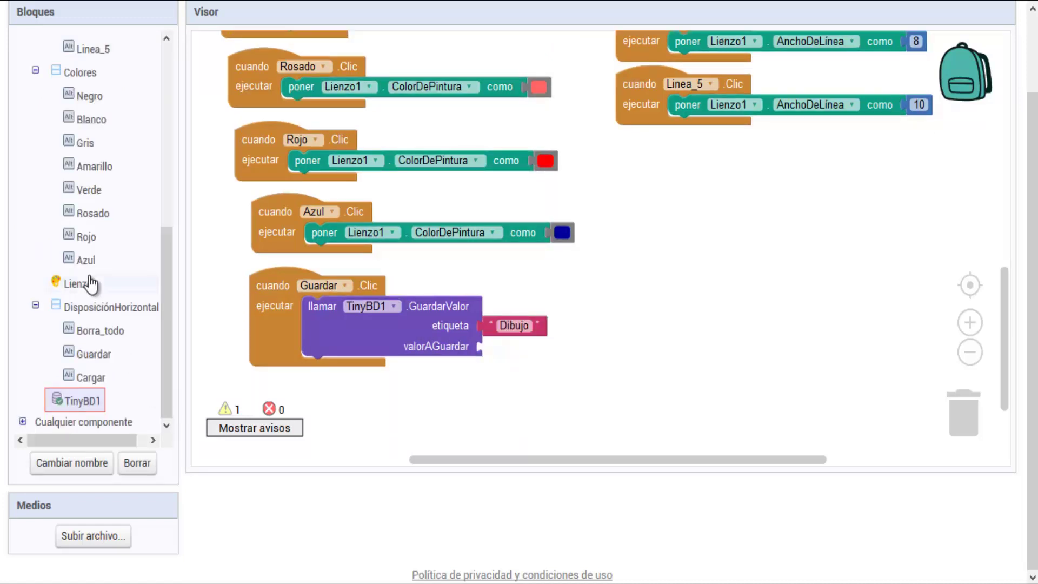
Plug Lienzo1's 'llamar Guardar como' block into GuardarValor's valorAGuardar socket.
left_click(75, 290)
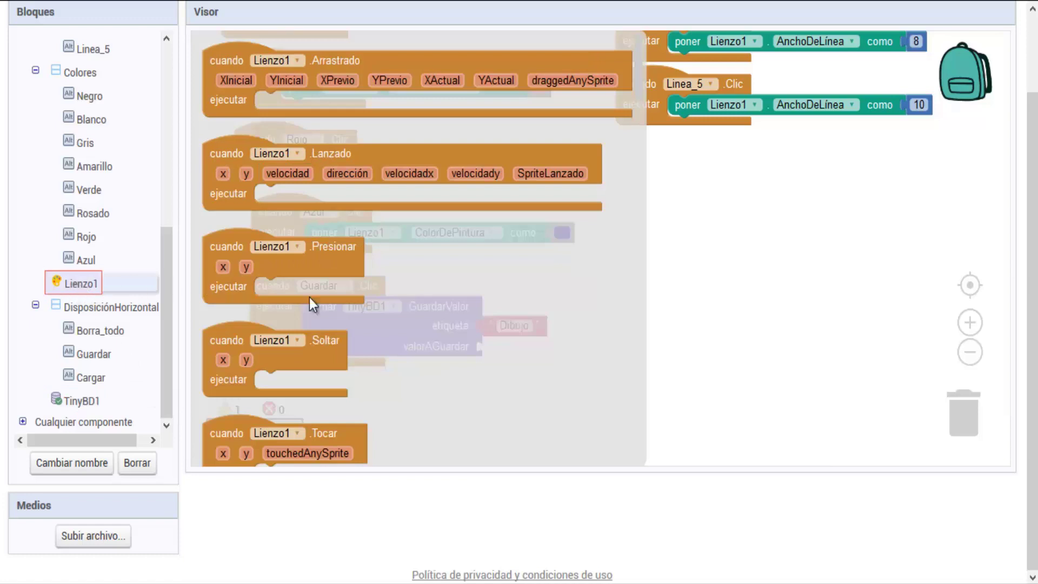
scroll(459, 293, "down", 5)
scroll(460, 293, "down", 2)
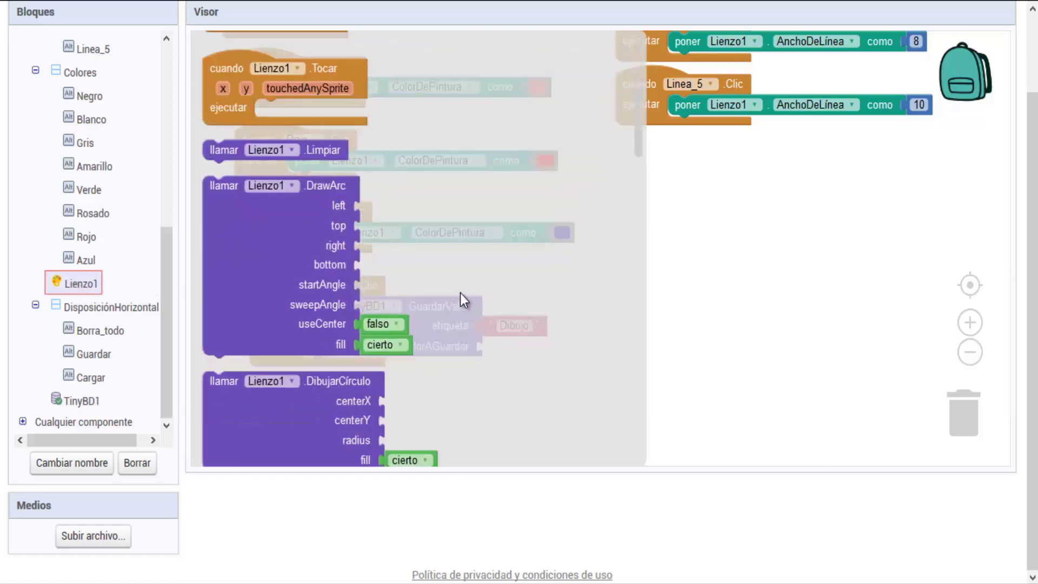
scroll(460, 293, "down", 2)
scroll(460, 293, "down", 5)
scroll(460, 293, "down", 5)
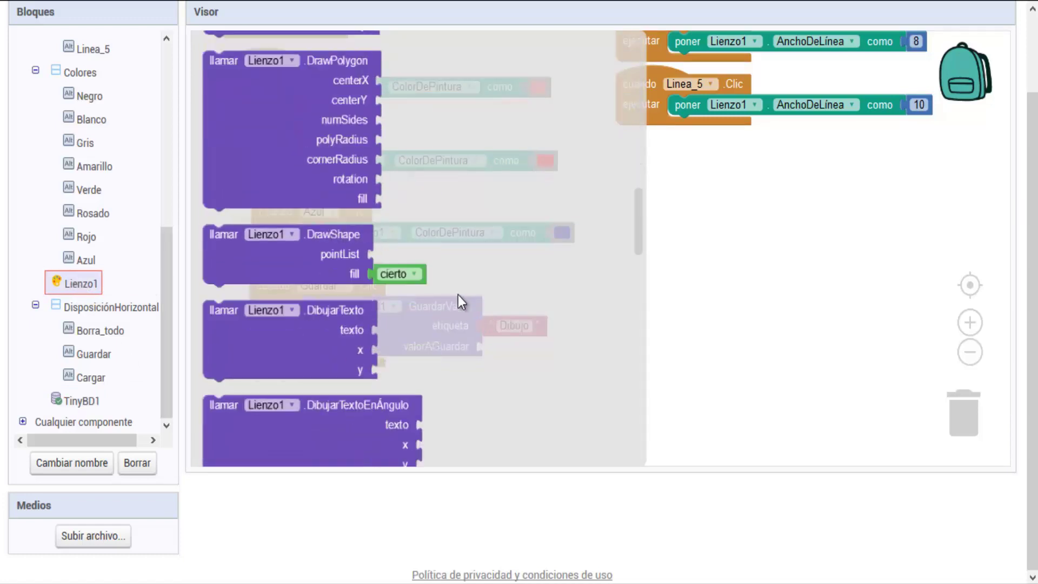
scroll(458, 294, "down", 5)
scroll(456, 295, "down", 5)
scroll(456, 296, "down", 5)
scroll(455, 296, "up", 5)
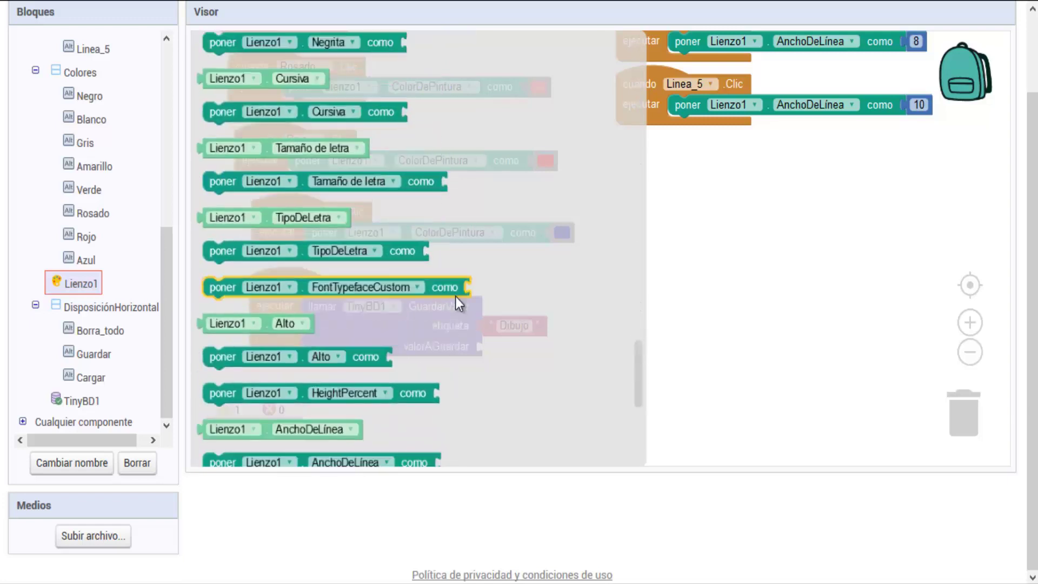
scroll(456, 297, "up", 10)
scroll(445, 293, "up", 2)
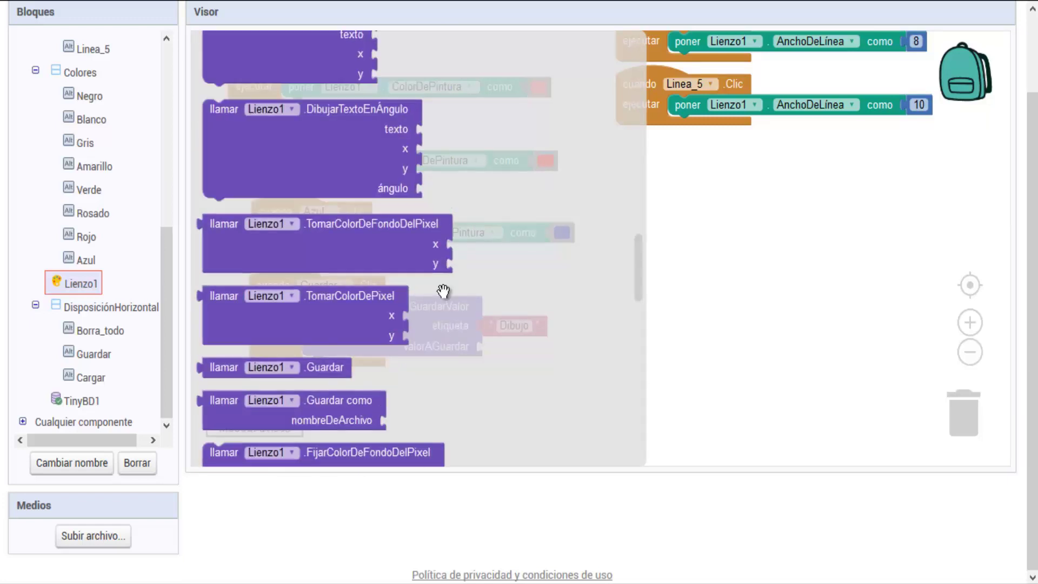
scroll(443, 291, "up", 2)
scroll(443, 291, "up", 5)
scroll(442, 290, "up", 4)
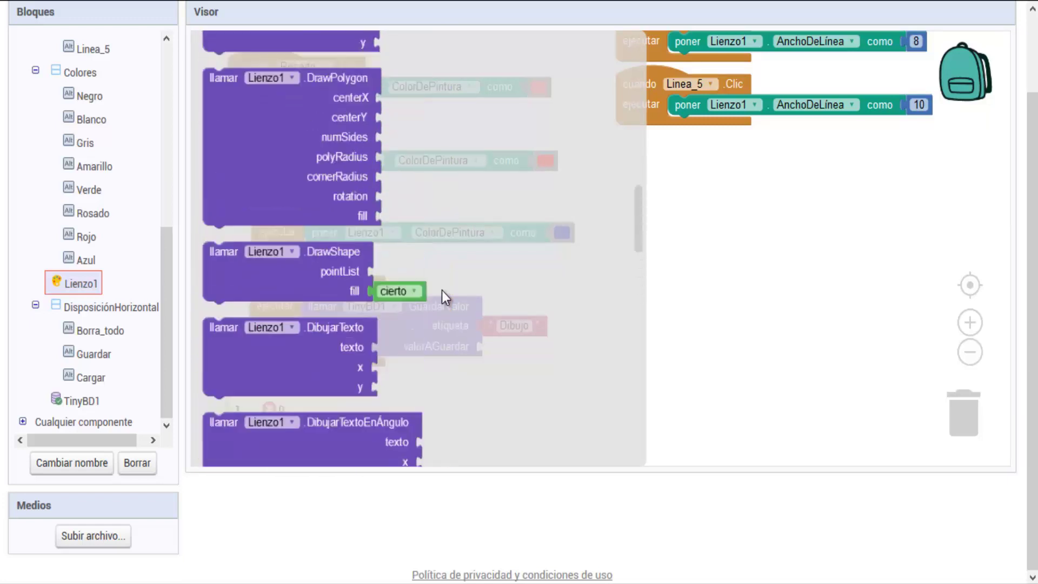
scroll(443, 291, "up", 5)
scroll(443, 290, "up", 10)
scroll(442, 290, "up", 5)
scroll(442, 291, "down", 1)
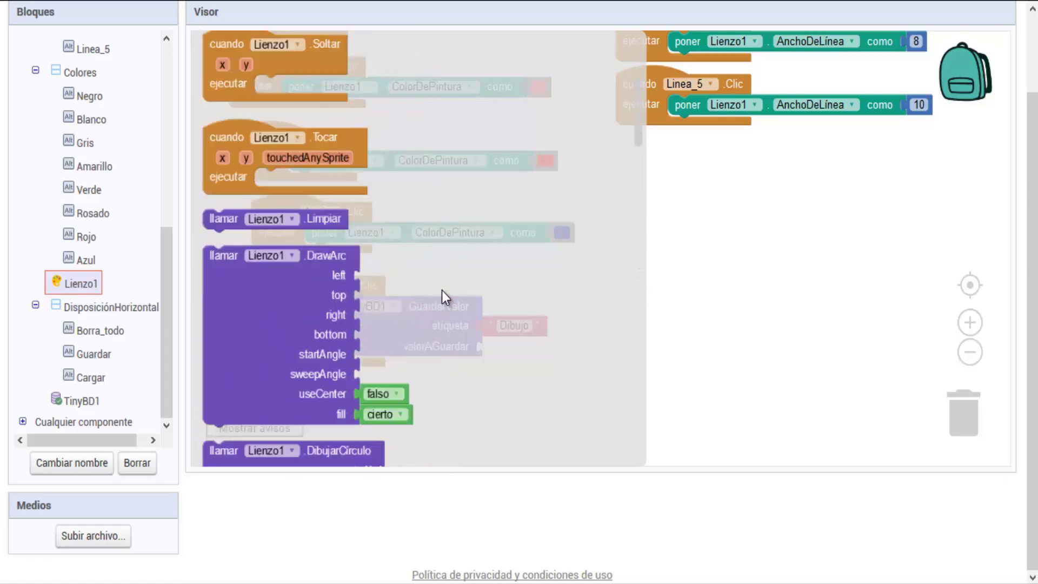
scroll(442, 290, "down", 10)
left_click(348, 359)
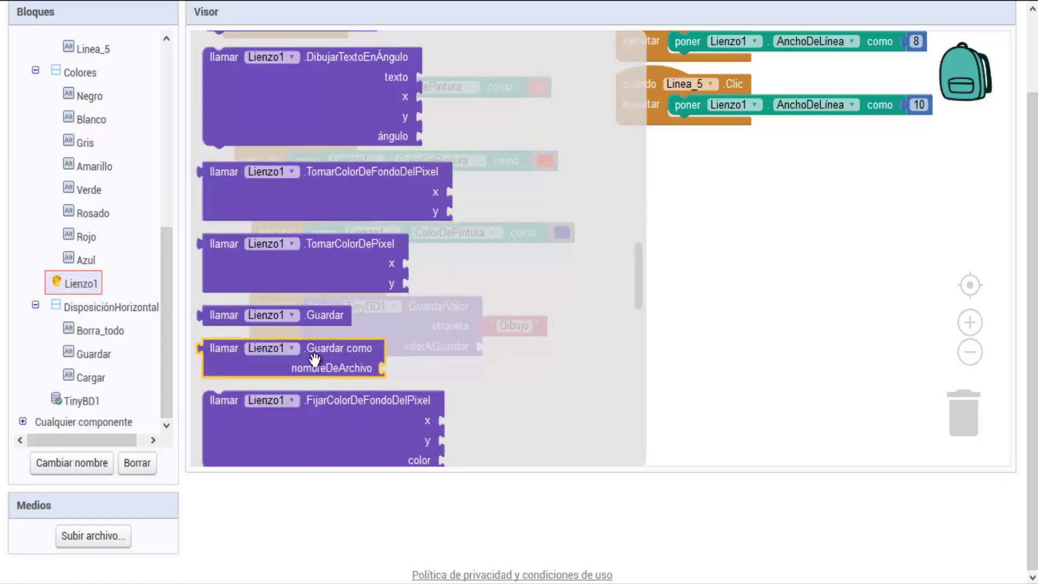
mouse_move(347, 360)
left_mouse_down()
mouse_move(583, 367)
mouse_move(598, 357)
left_mouse_up()
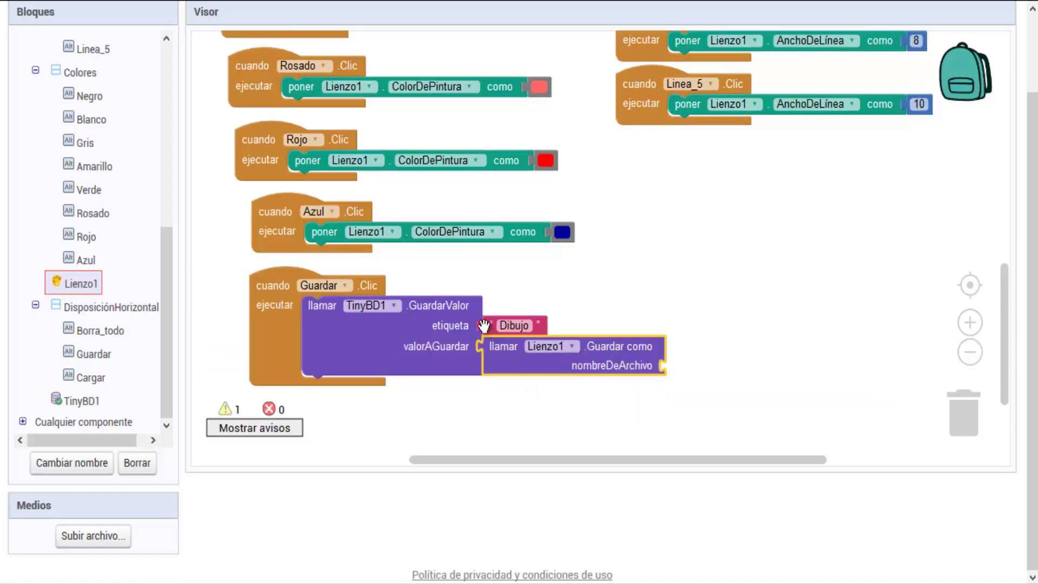
Attach a text block reading 'dibujo.png' as the nombreDeArchivo.
scroll(125, 197, "up", 10)
scroll(138, 253, "up", 2)
scroll(139, 253, "up", 1)
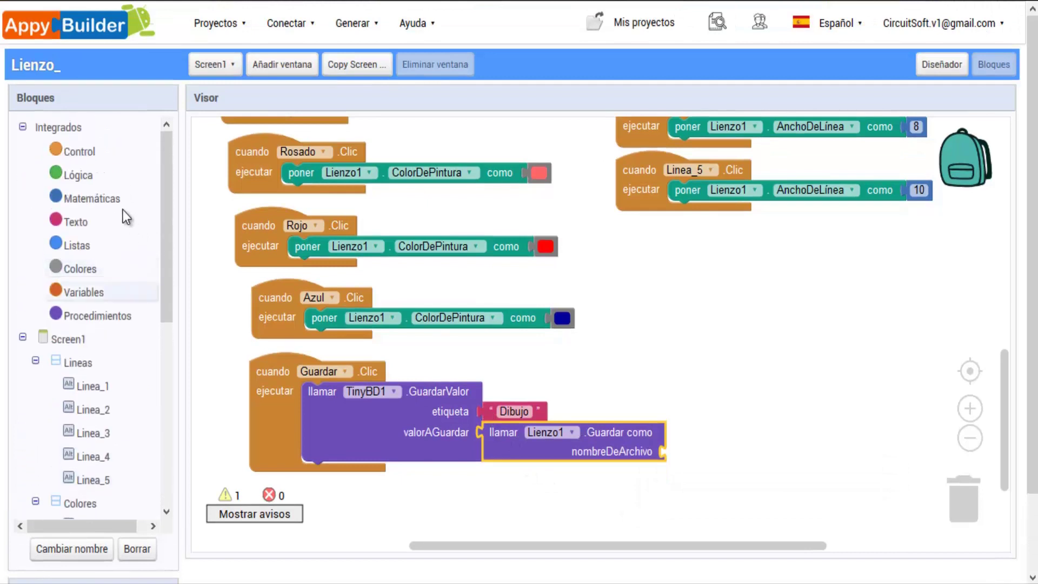
left_click(76, 223)
scroll(268, 187, "up", 4)
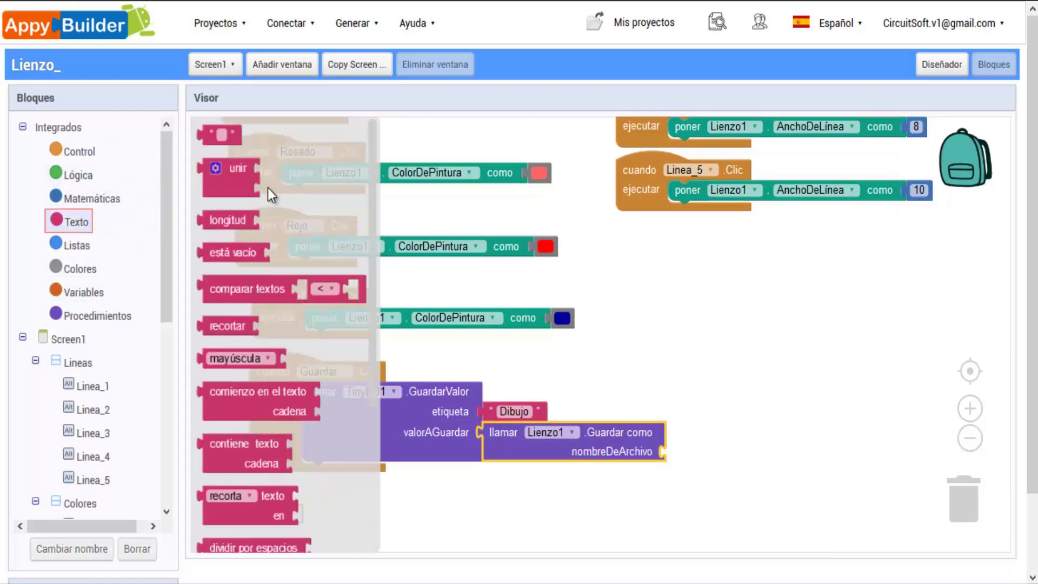
mouse_move(244, 162)
left_mouse_down()
mouse_move(547, 280)
mouse_move(695, 436)
mouse_move(684, 452)
left_mouse_up()
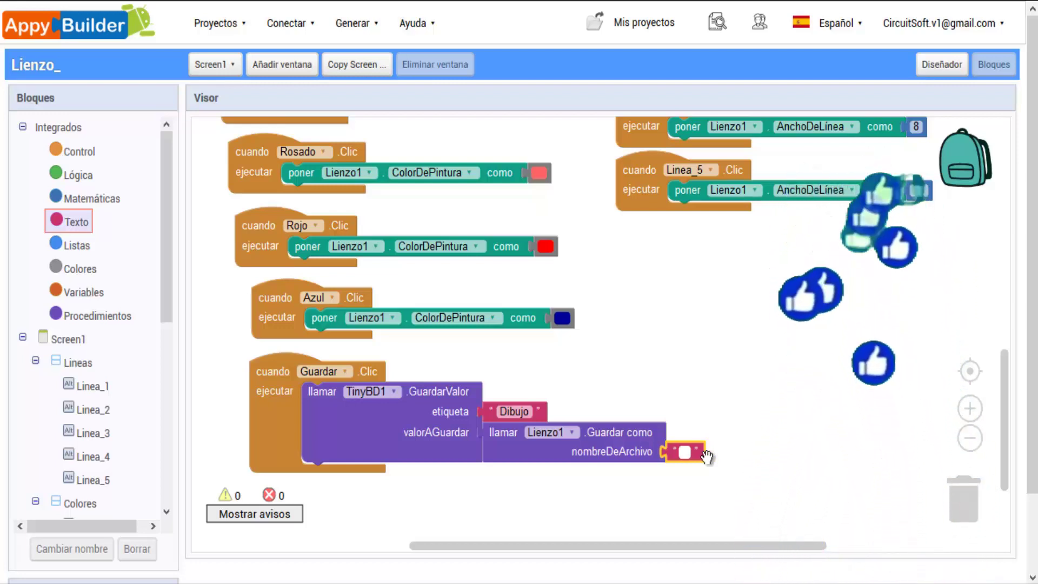
type("di")
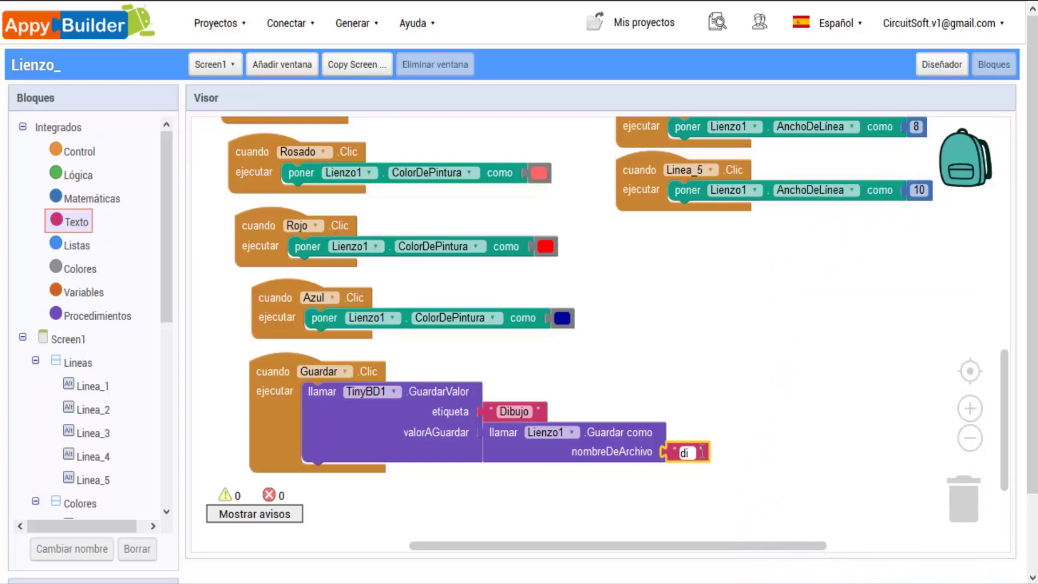
type("bujo.")
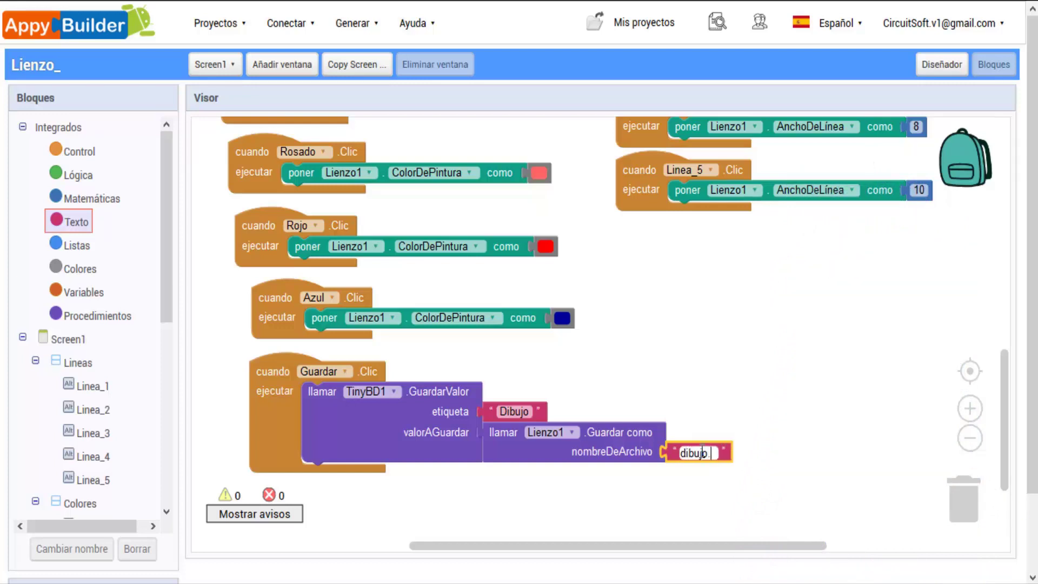
type("png")
left_click(739, 491)
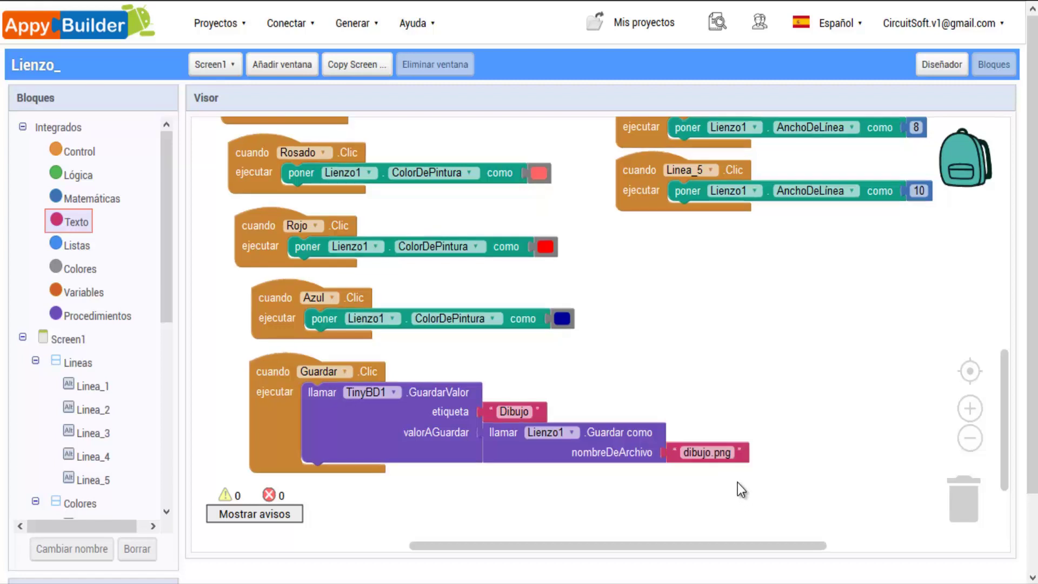
scroll(630, 319, "down", 3)
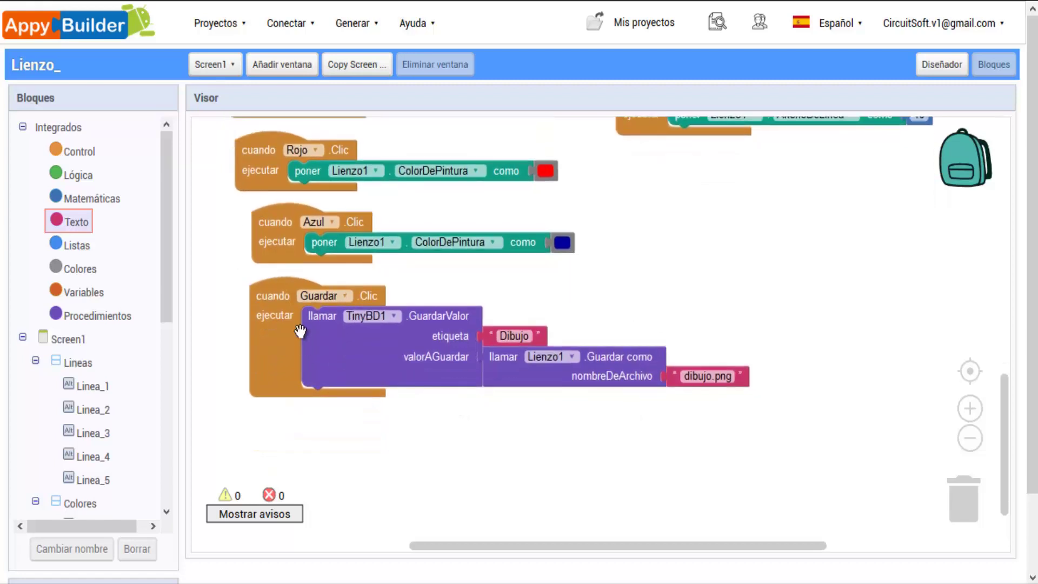
Place a 'cuando Cargar.Clic' event block in the workspace.
scroll(436, 394, "down", 1)
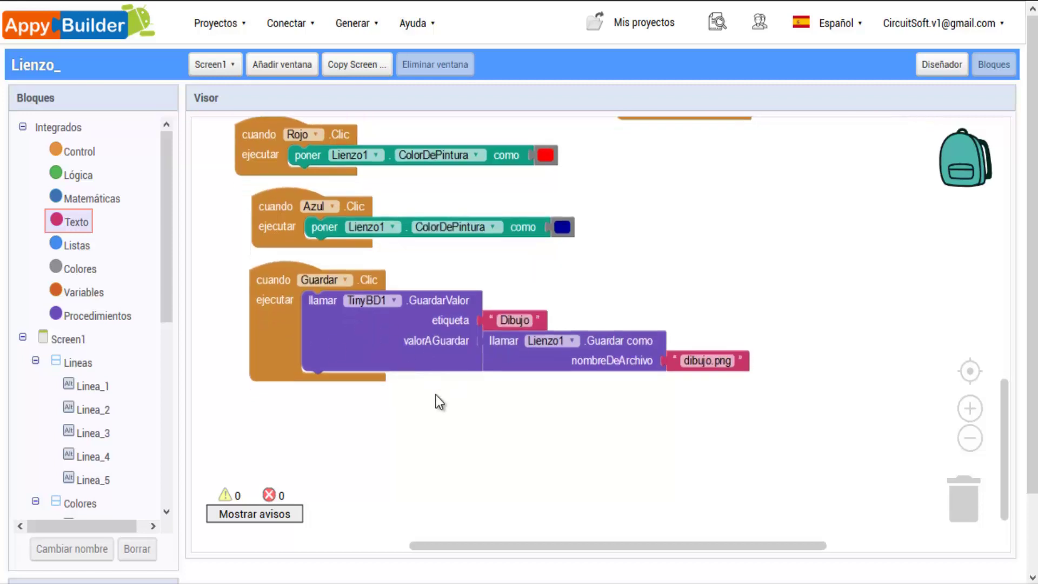
scroll(436, 394, "down", 1)
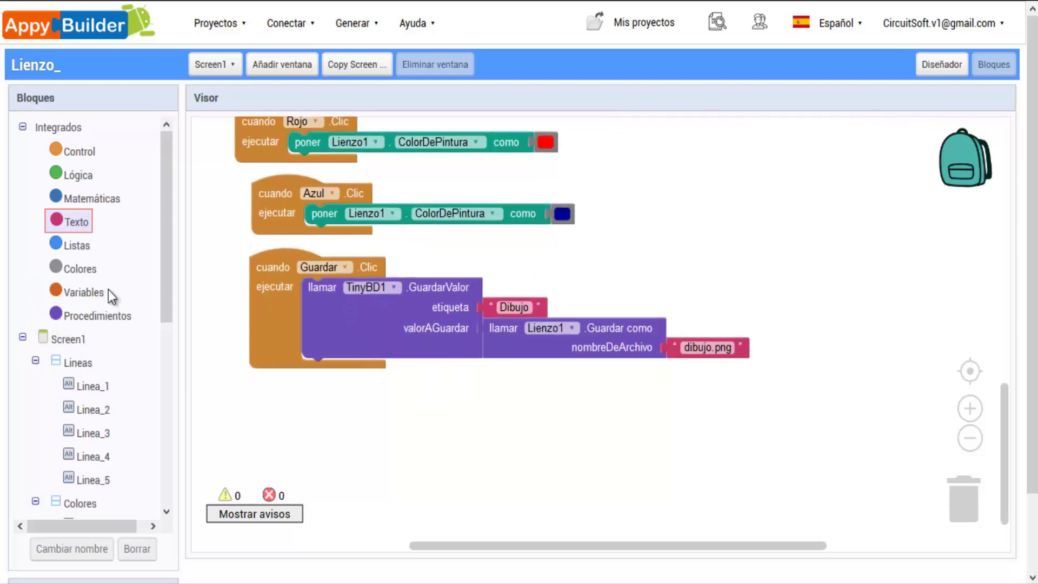
scroll(108, 295, "down", 5)
scroll(109, 304, "down", 2)
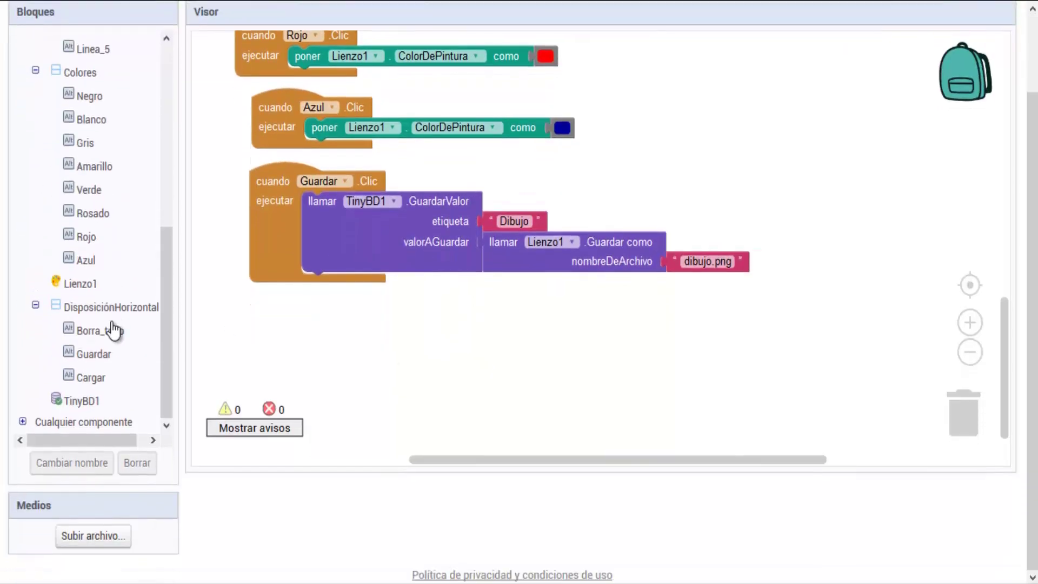
left_click(88, 378)
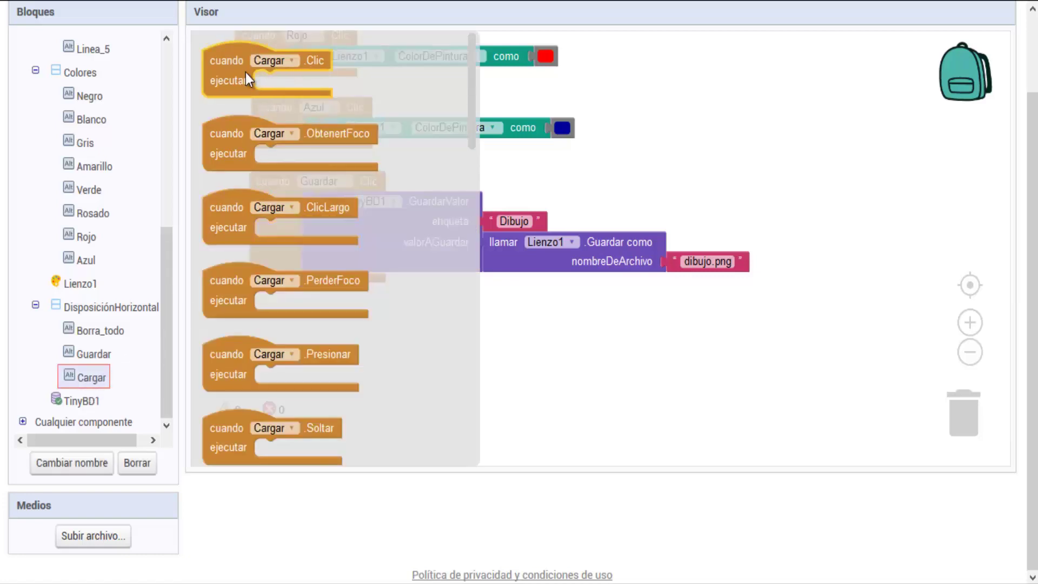
left_click_drag(243, 74, 263, 340)
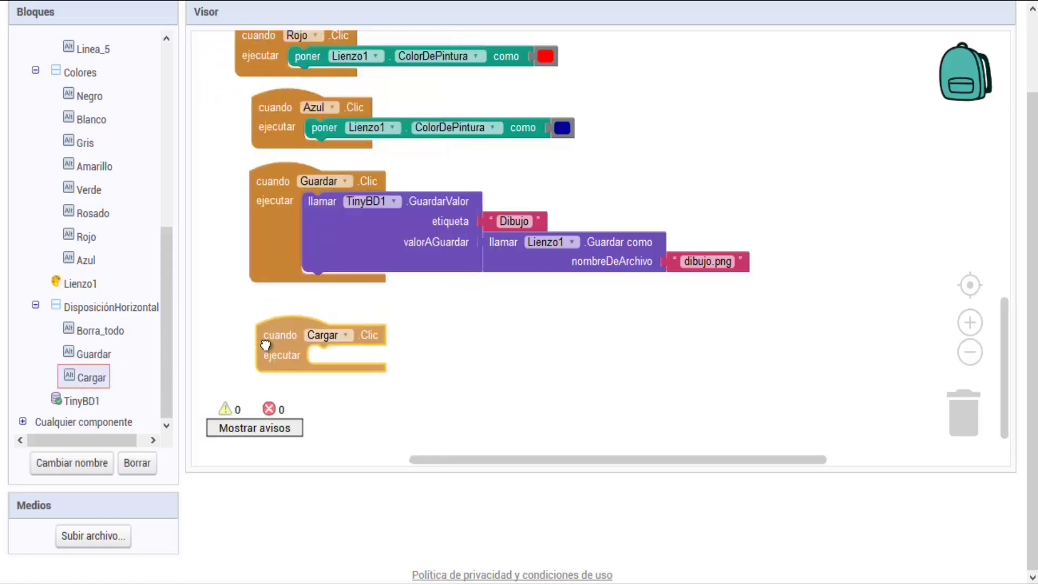
Put a 'poner Lienzo1.ColorDeFondo como' setter inside the Cargar click handler.
left_click(88, 286)
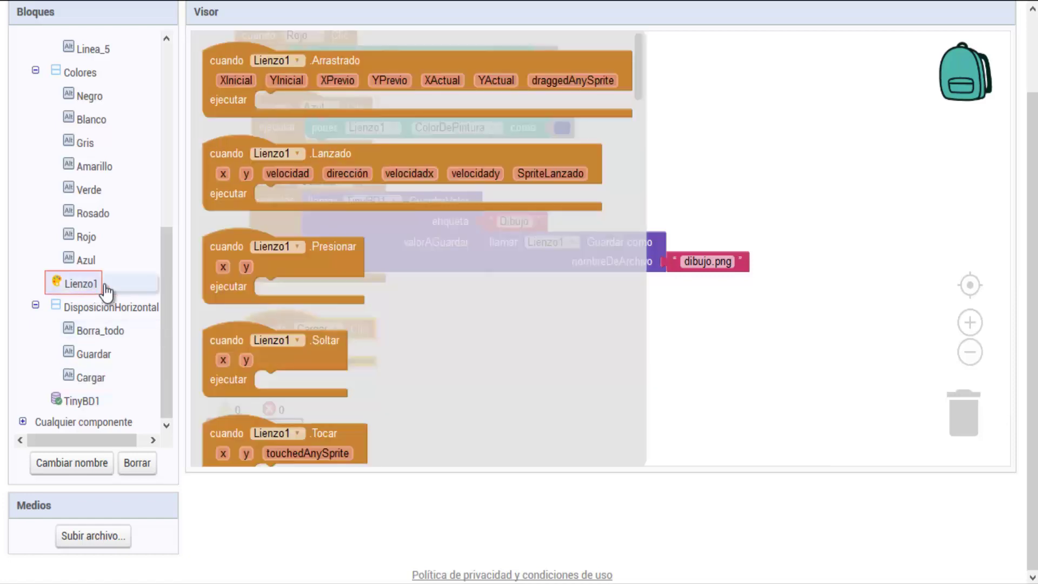
scroll(289, 284, "down", 4)
scroll(357, 295, "down", 6)
scroll(358, 294, "down", 5)
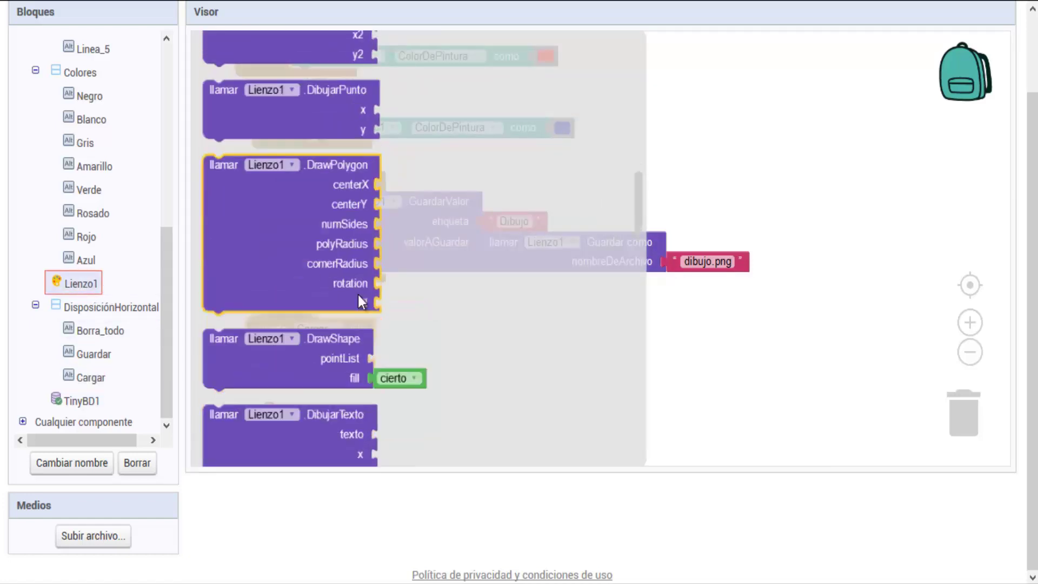
scroll(358, 294, "down", 5)
scroll(359, 297, "down", 5)
scroll(359, 298, "down", 5)
scroll(359, 298, "down", 2)
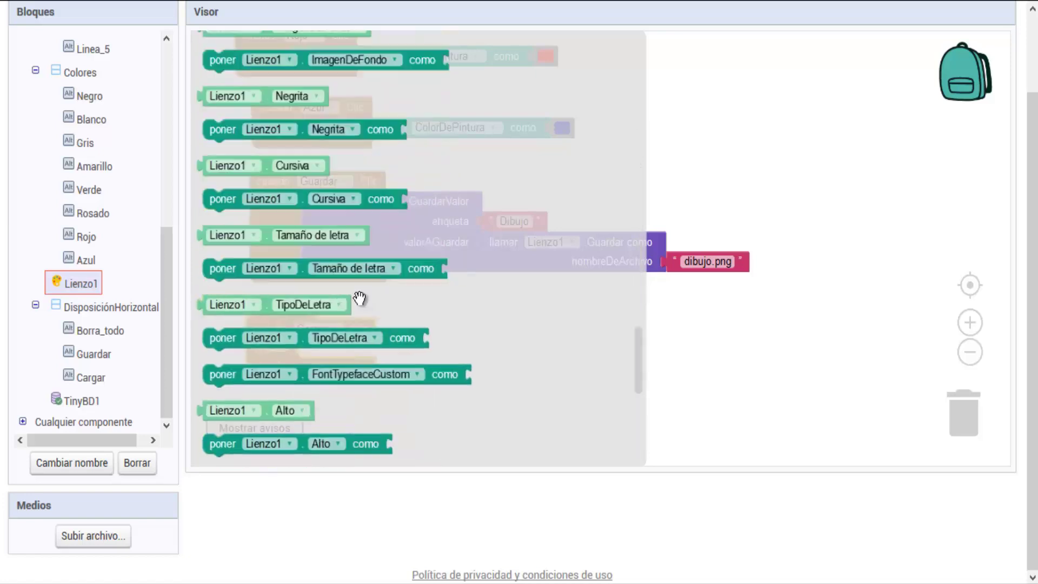
scroll(359, 298, "up", 3)
scroll(359, 297, "up", 5)
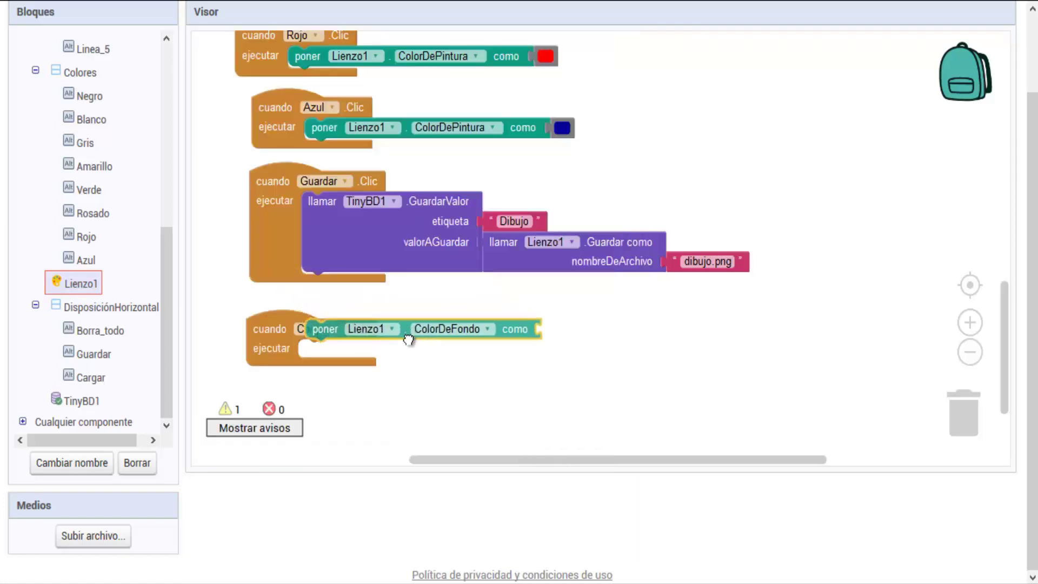
left_click_drag(304, 250, 407, 352)
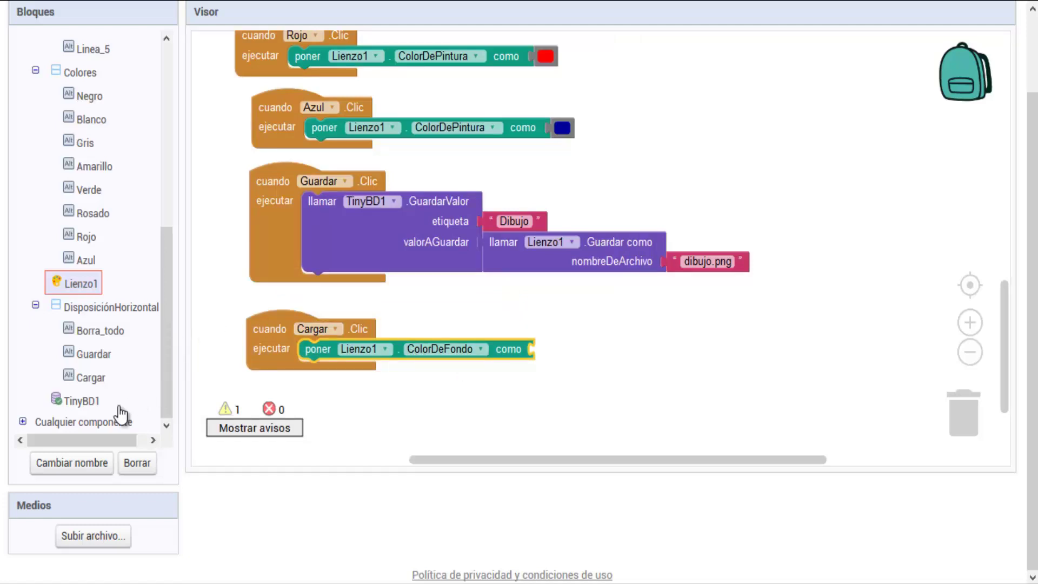
Feed a TinyBD1 ObtenerValor block into the ColorDeFondo setter's value.
left_click(81, 401)
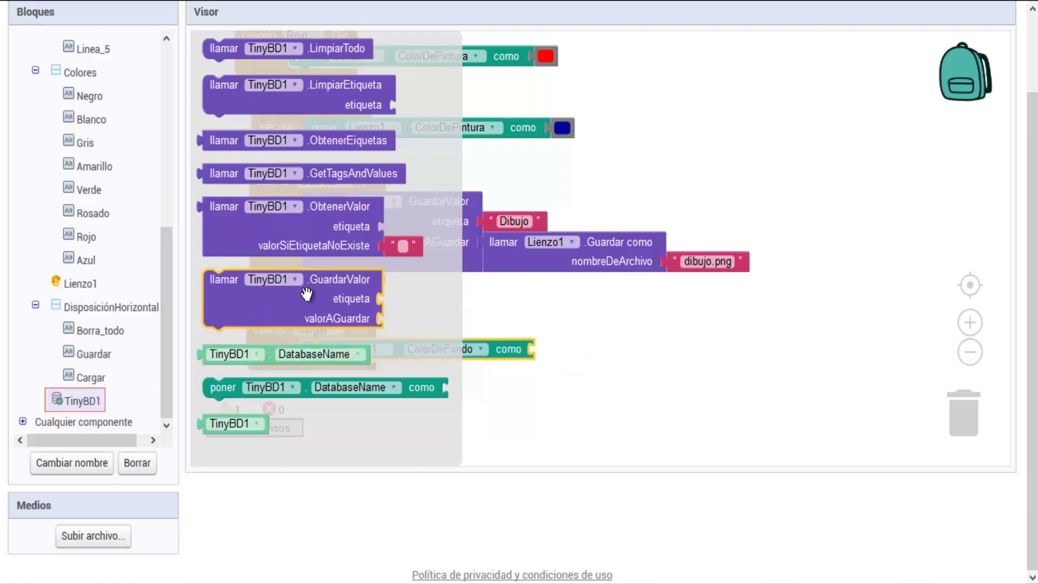
mouse_move(330, 246)
left_mouse_down()
mouse_move(407, 405)
mouse_move(651, 387)
left_mouse_up()
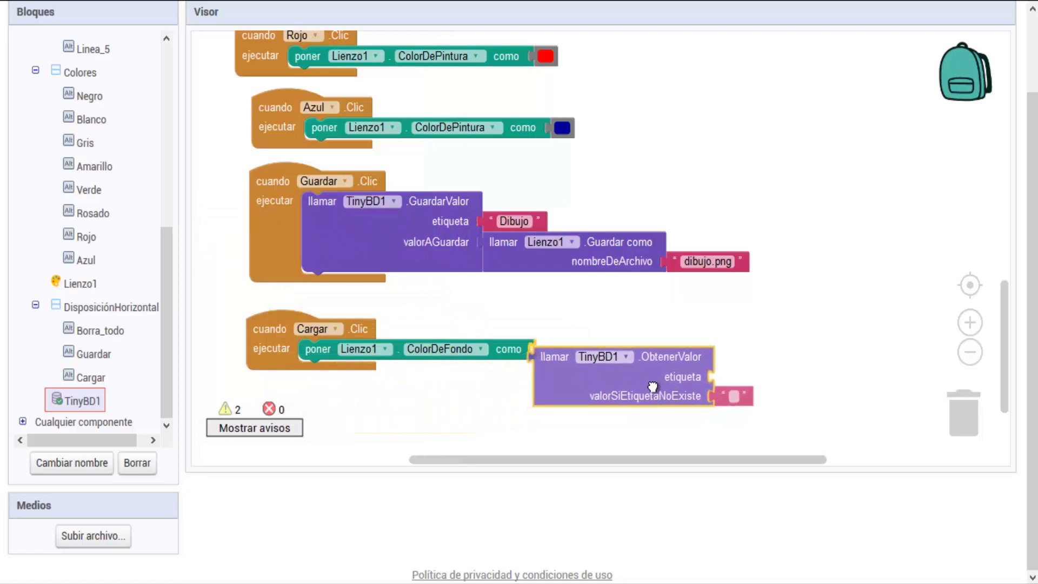
left_click_drag(651, 388, 646, 386)
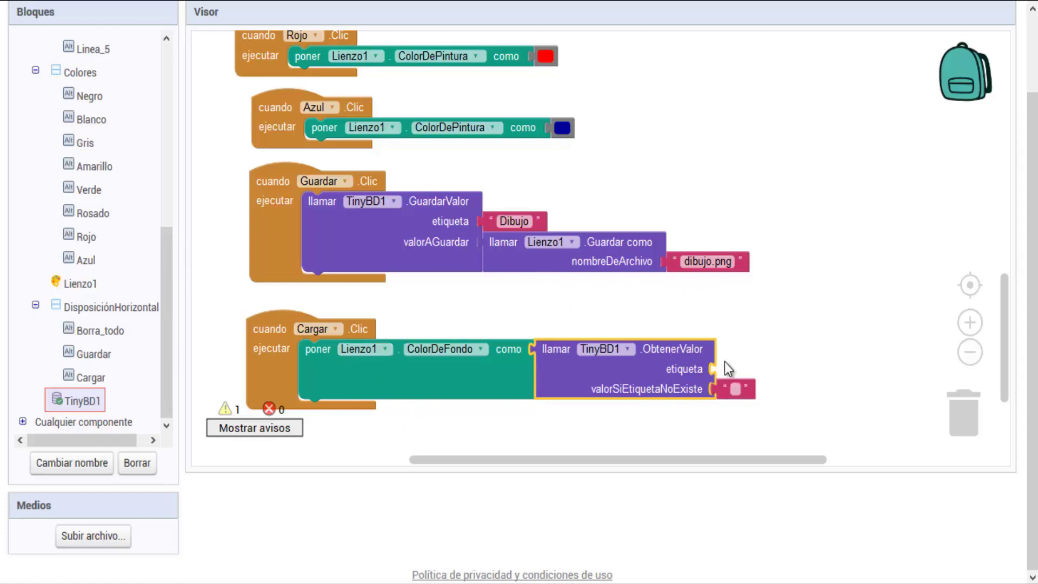
Change the Guardar handler's tag from 'Dibujo' to lowercase 'dibujo'.
left_click(511, 221)
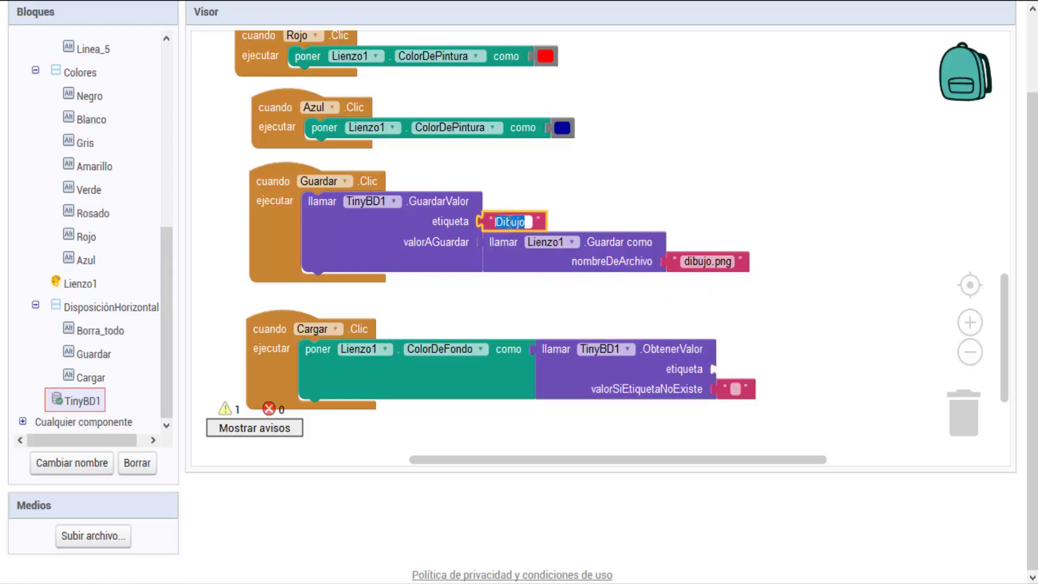
key("Return")
key("BackSpace")
type("d")
left_click(618, 306)
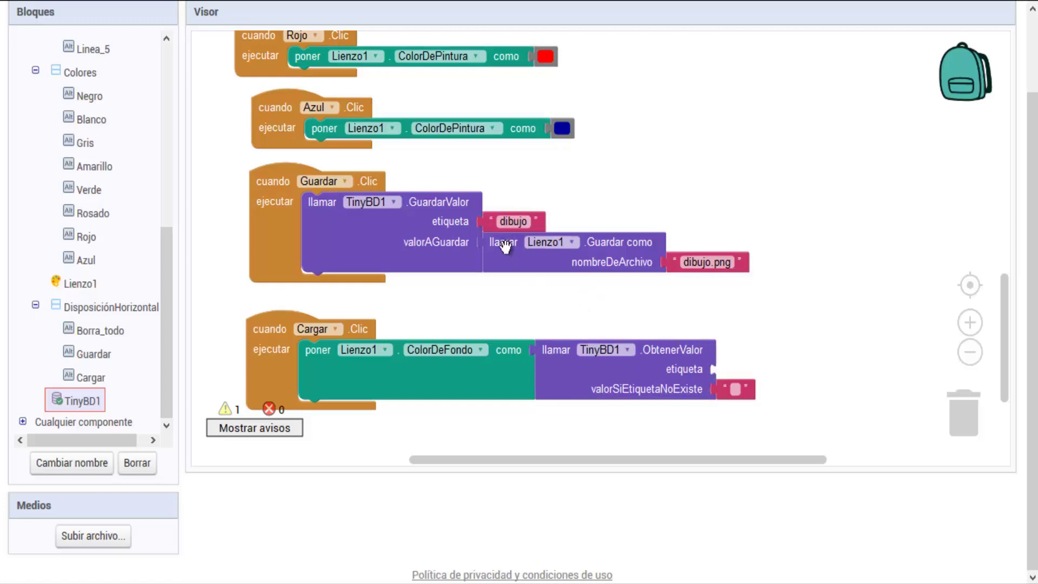
Attach a text block reading 'dibujo' as ObtenerValor's etiqueta.
scroll(135, 233, "up", 6)
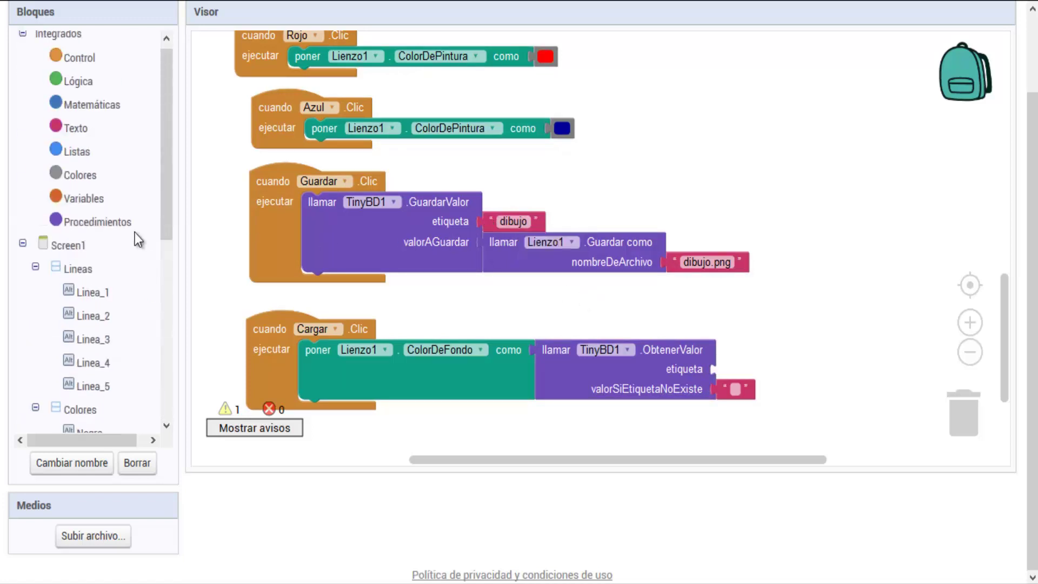
left_click(75, 142)
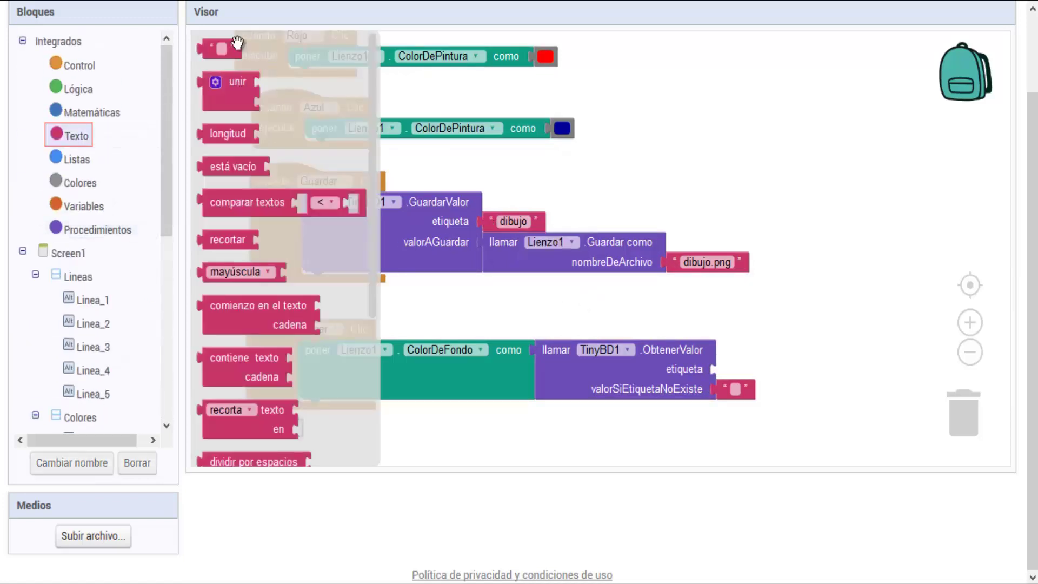
left_click_drag(216, 48, 728, 376)
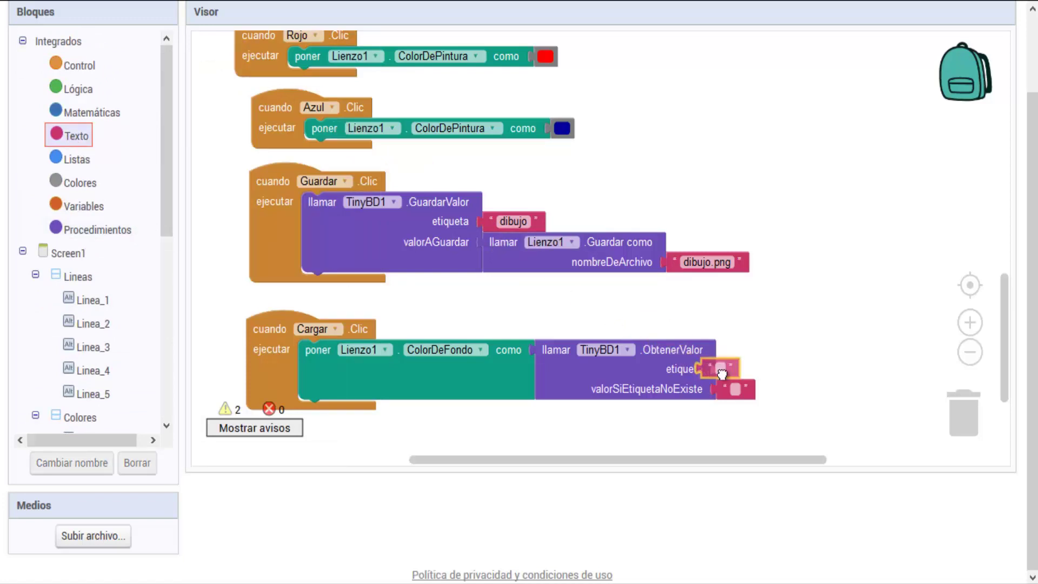
left_click(734, 372)
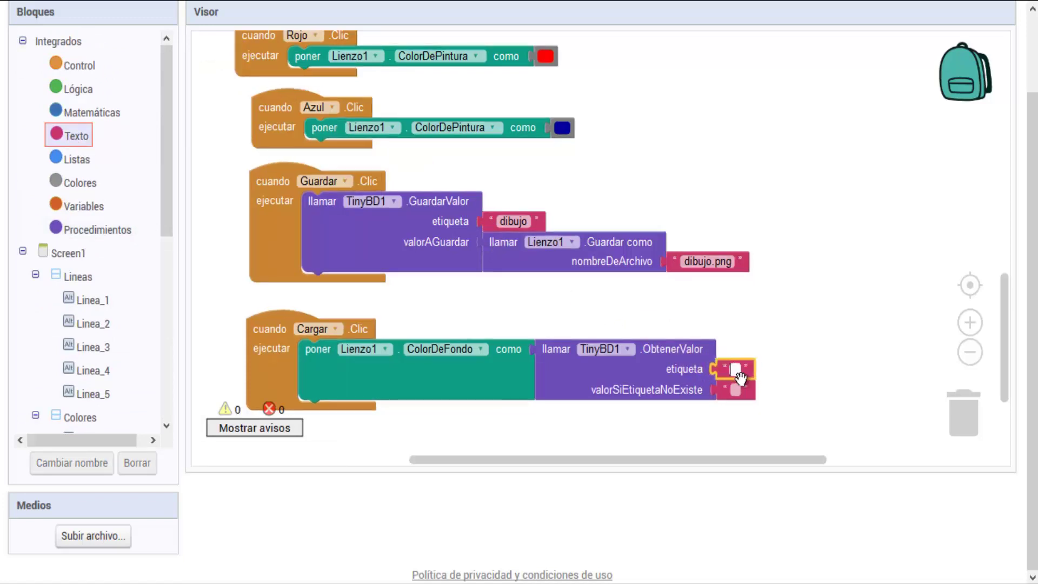
type("dibujo")
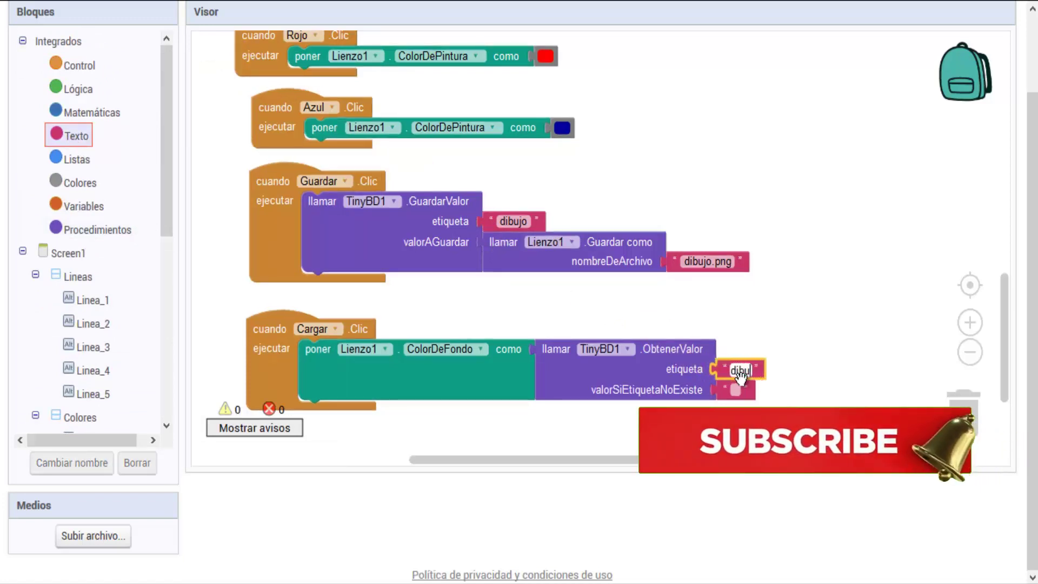
left_click(861, 287)
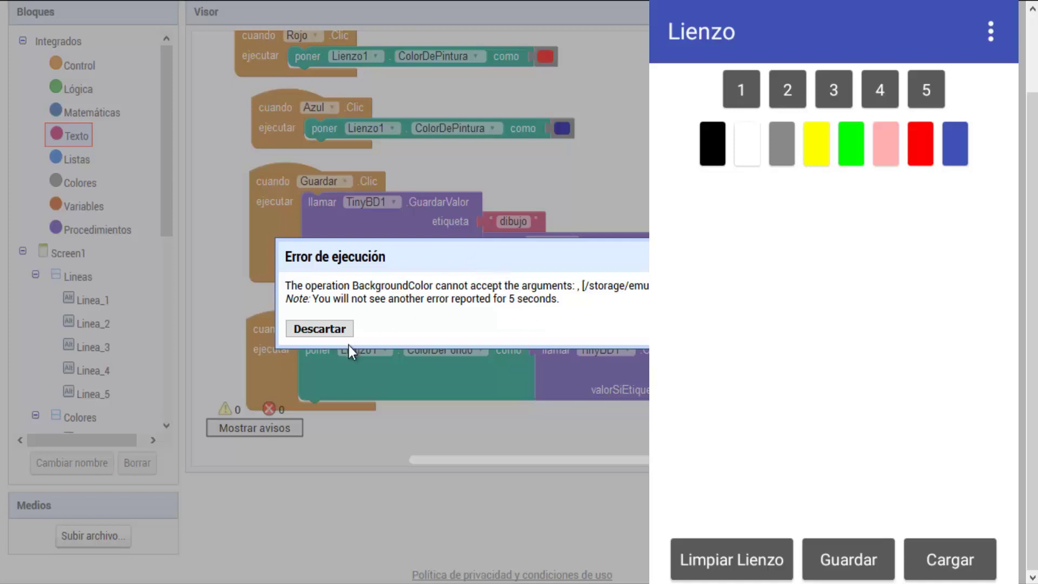
Dismiss the 'Error de ejecución' BackgroundColor dialog with Descartar.
left_click(319, 328)
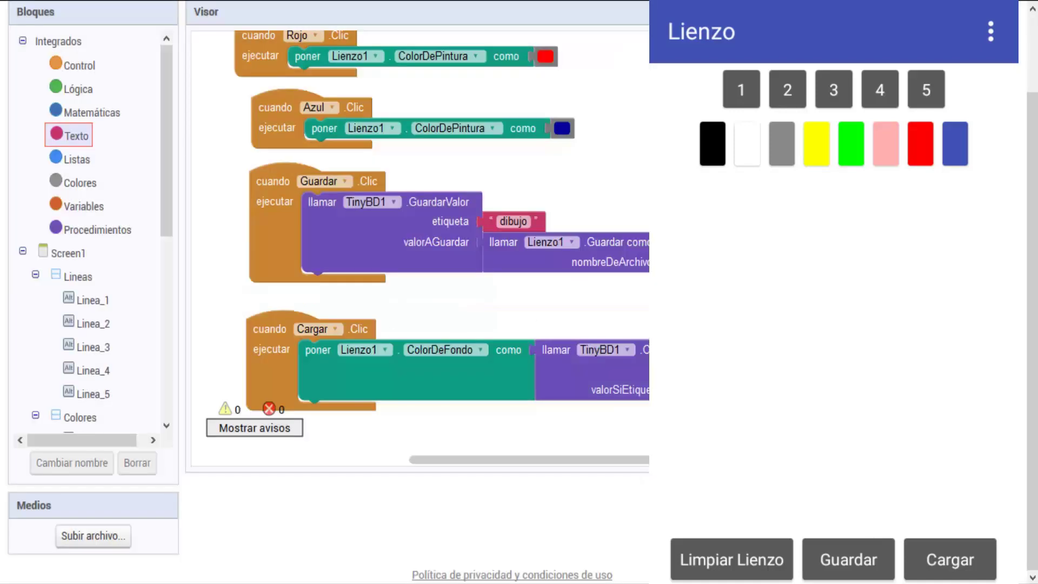
scroll(694, 306, "down", 1)
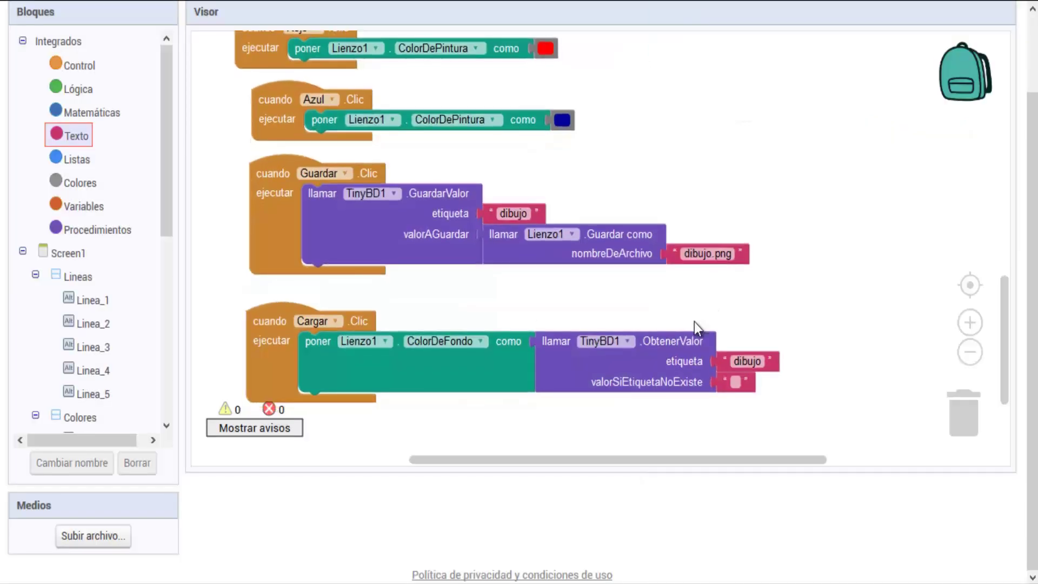
mouse_move(510, 343)
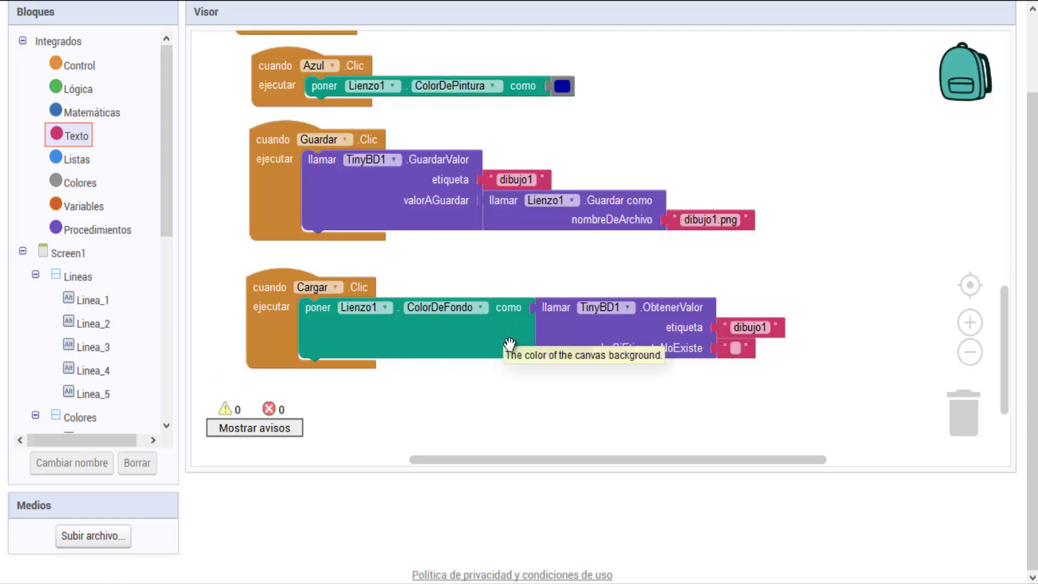
Switch the Cargar setter's property from ColorDeFondo to ImagenDeFondo.
left_click(474, 306)
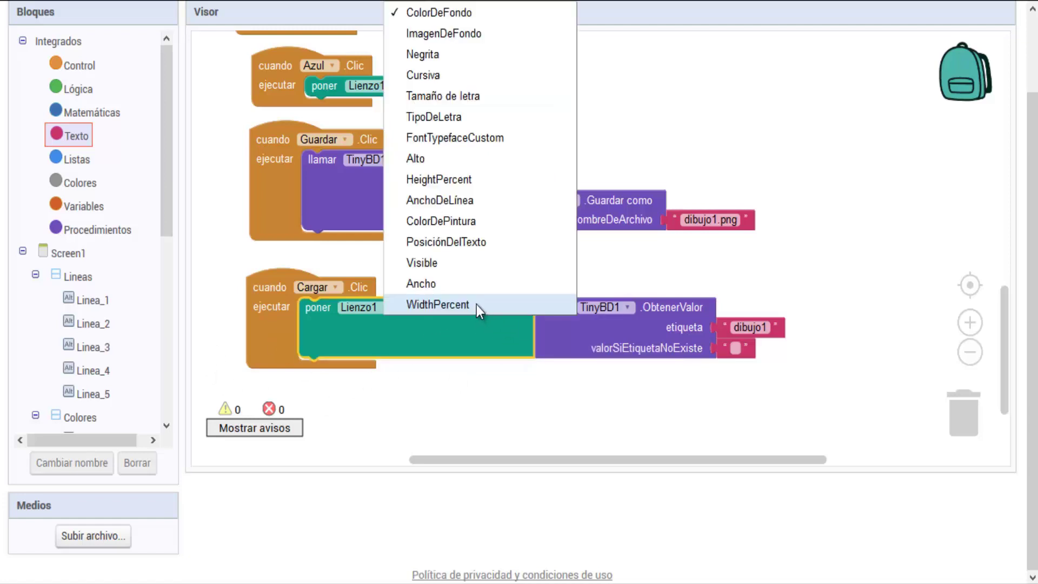
left_click(465, 36)
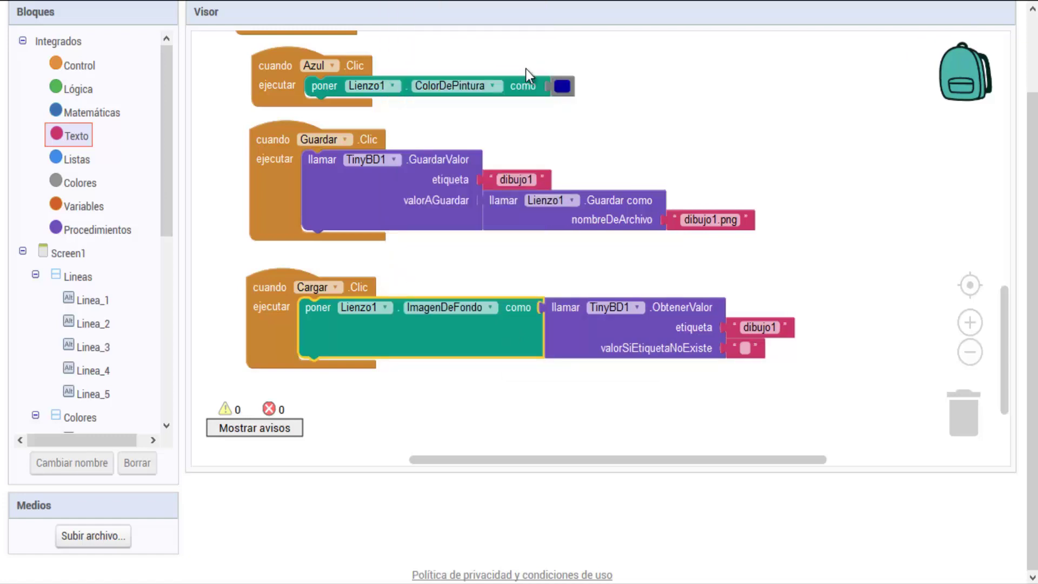
left_click(477, 401)
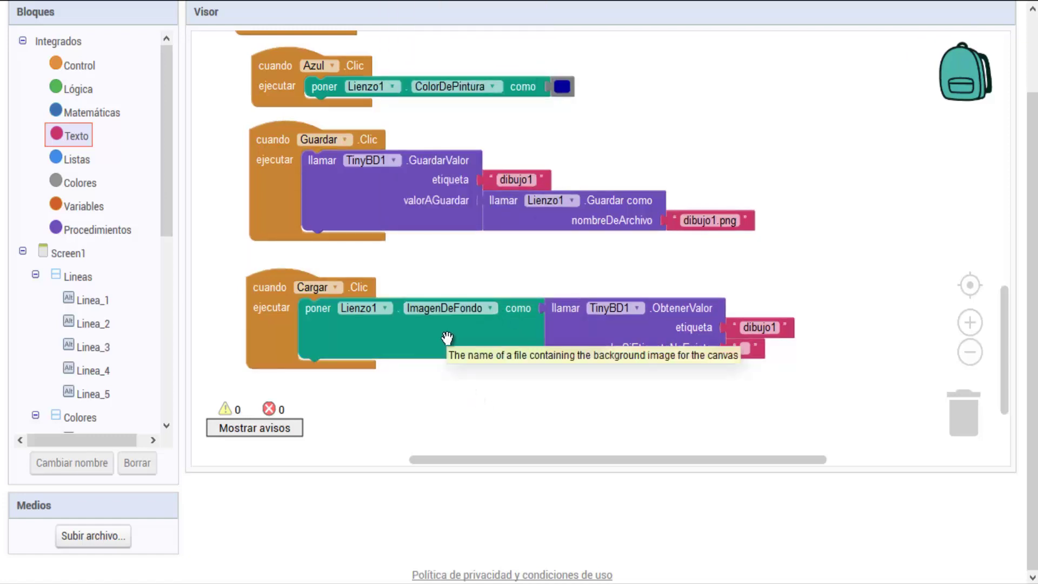